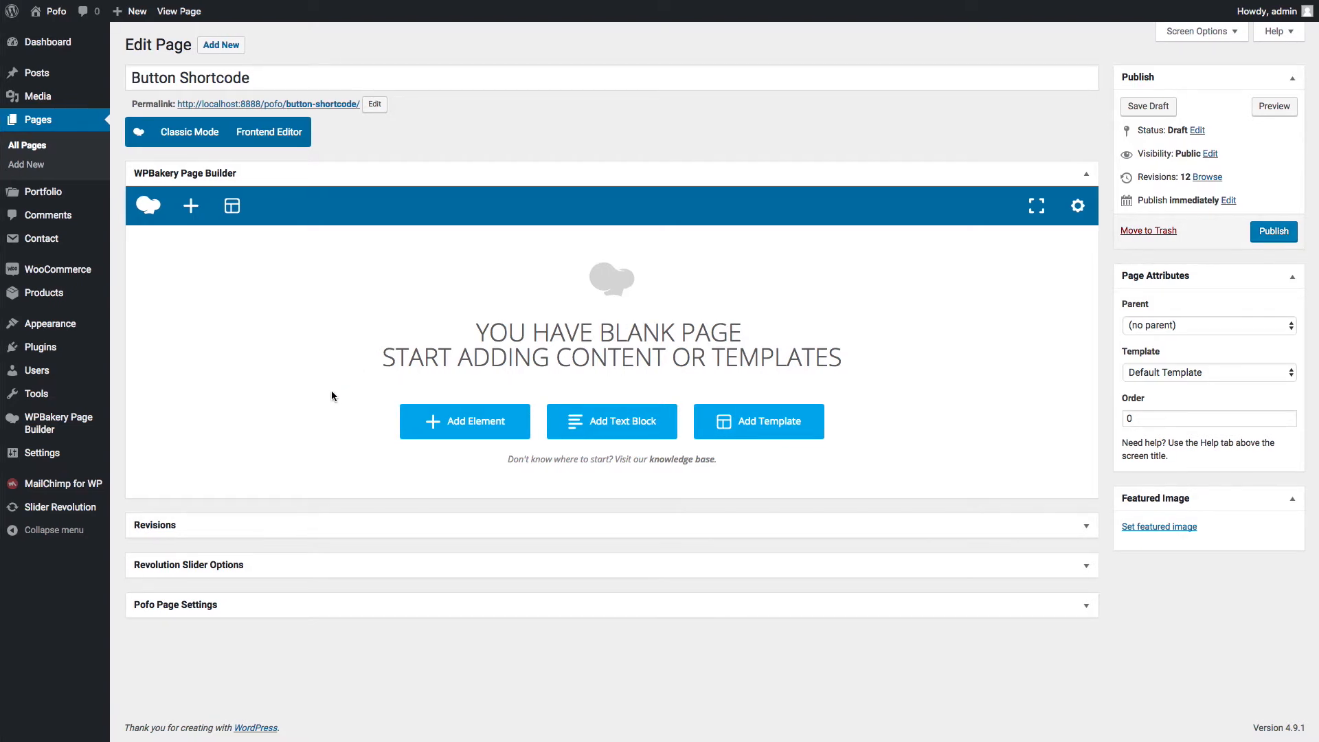
Add a row to the blank page and insert the Pofo Button element into it
click(462, 426)
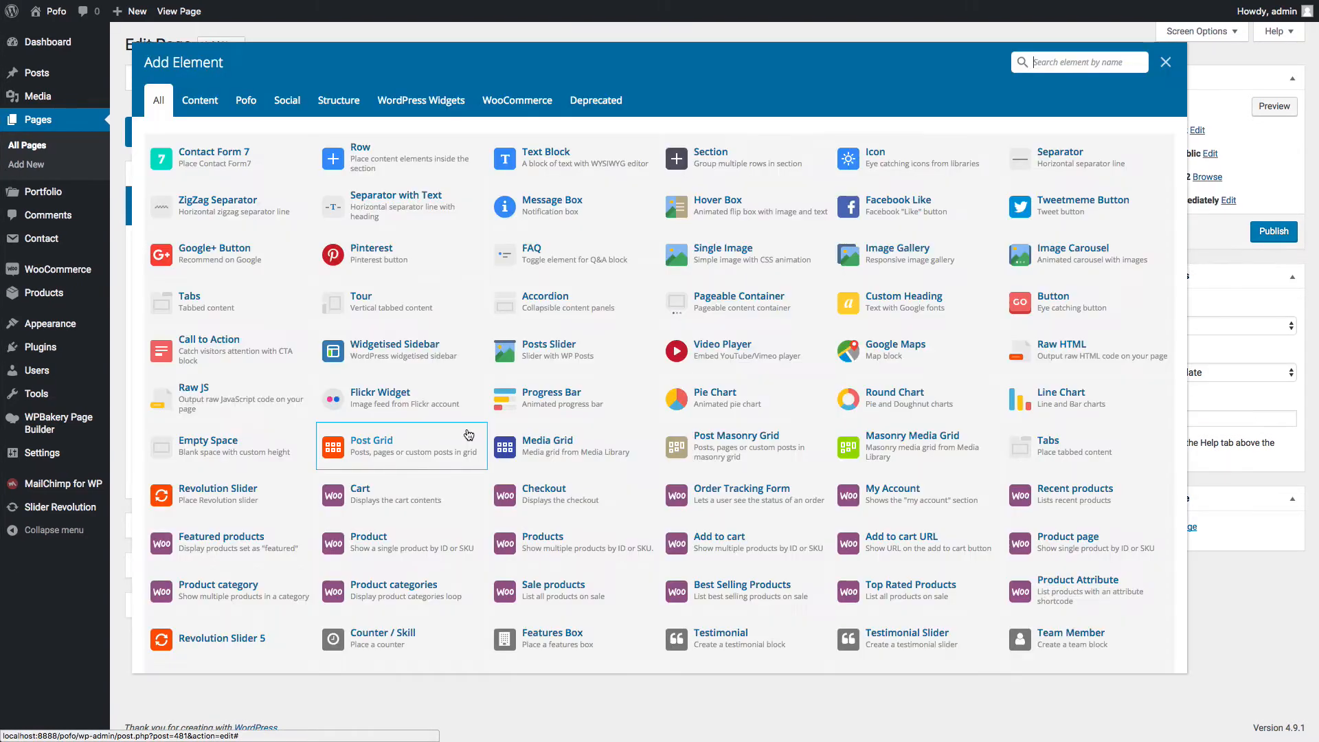
click(385, 172)
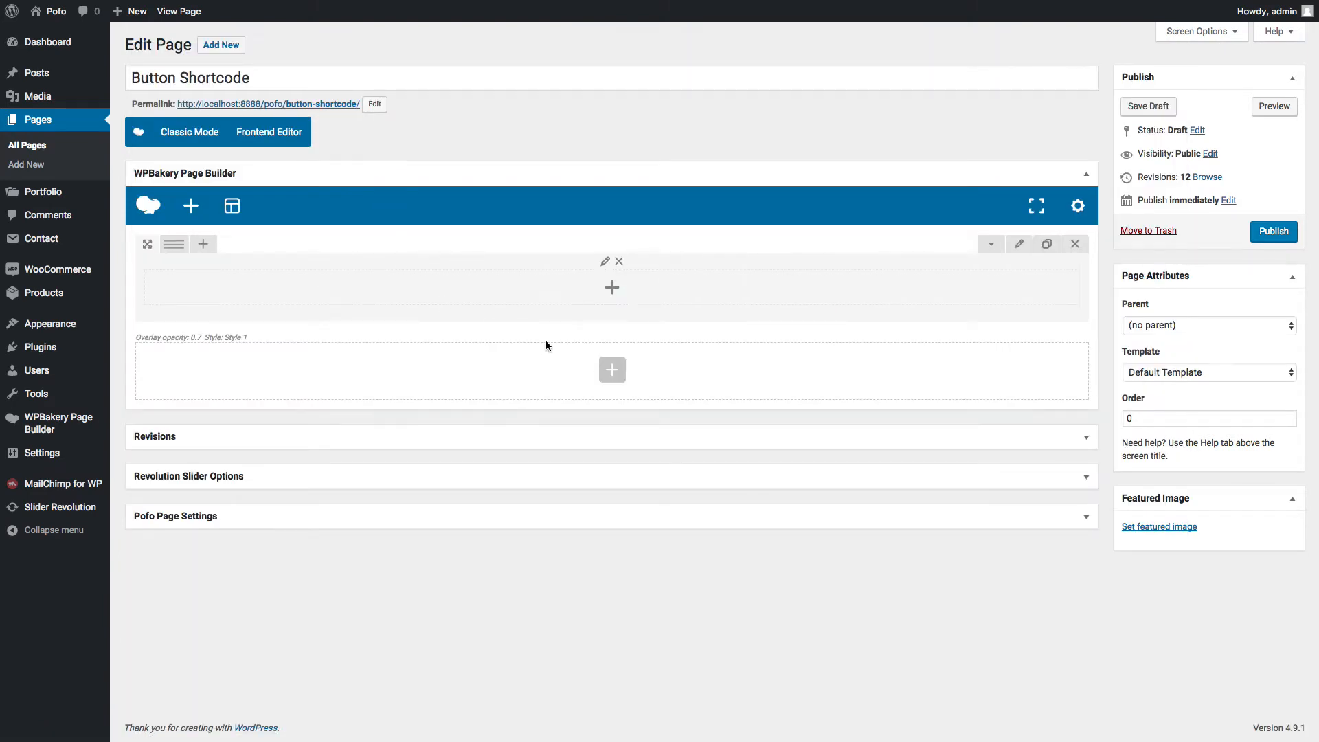
click(613, 287)
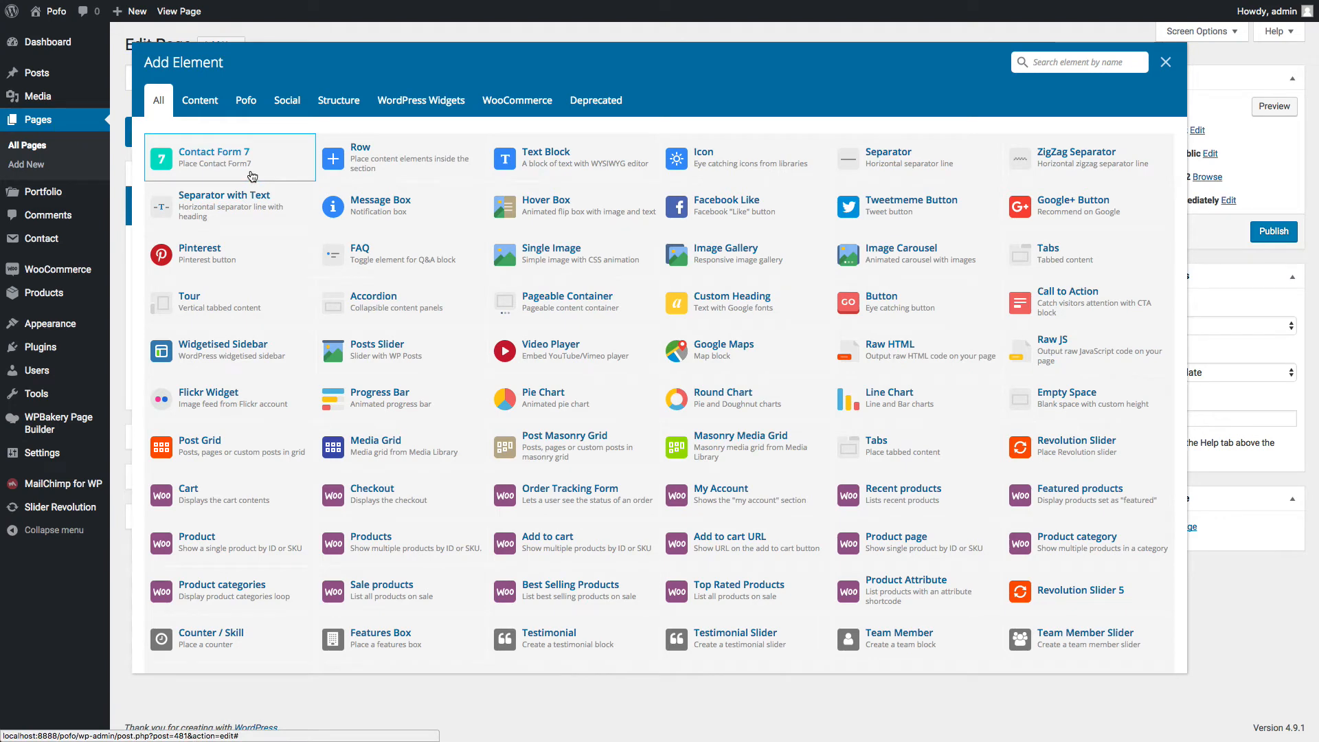
click(247, 101)
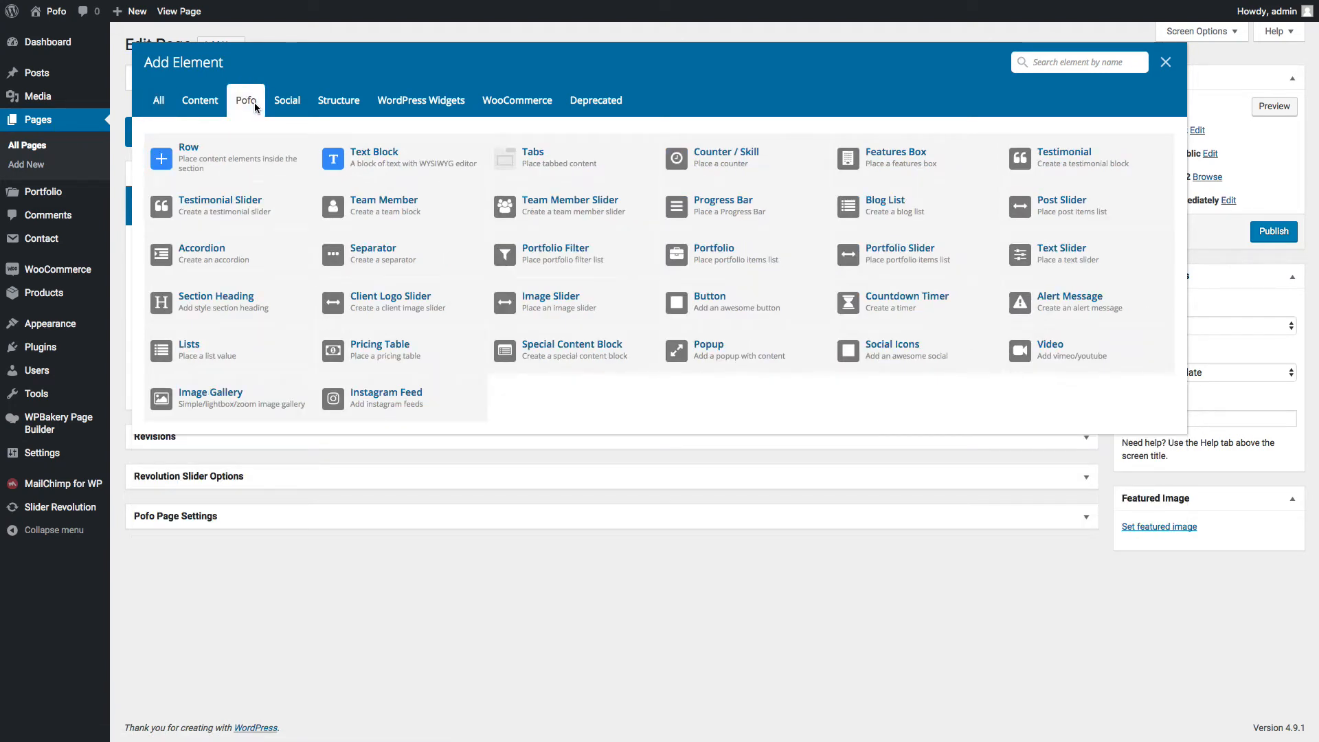
click(706, 305)
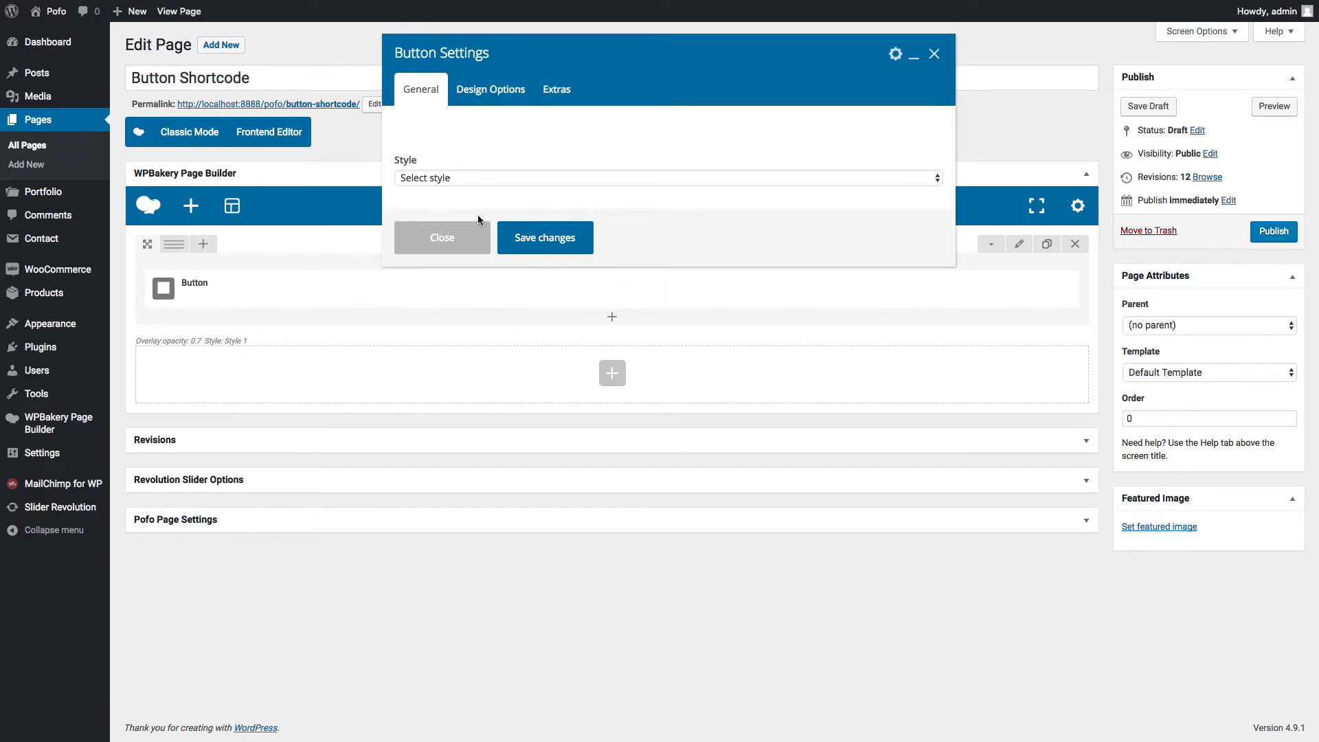
Set the button to Style 1 with the Extra Large size
click(471, 180)
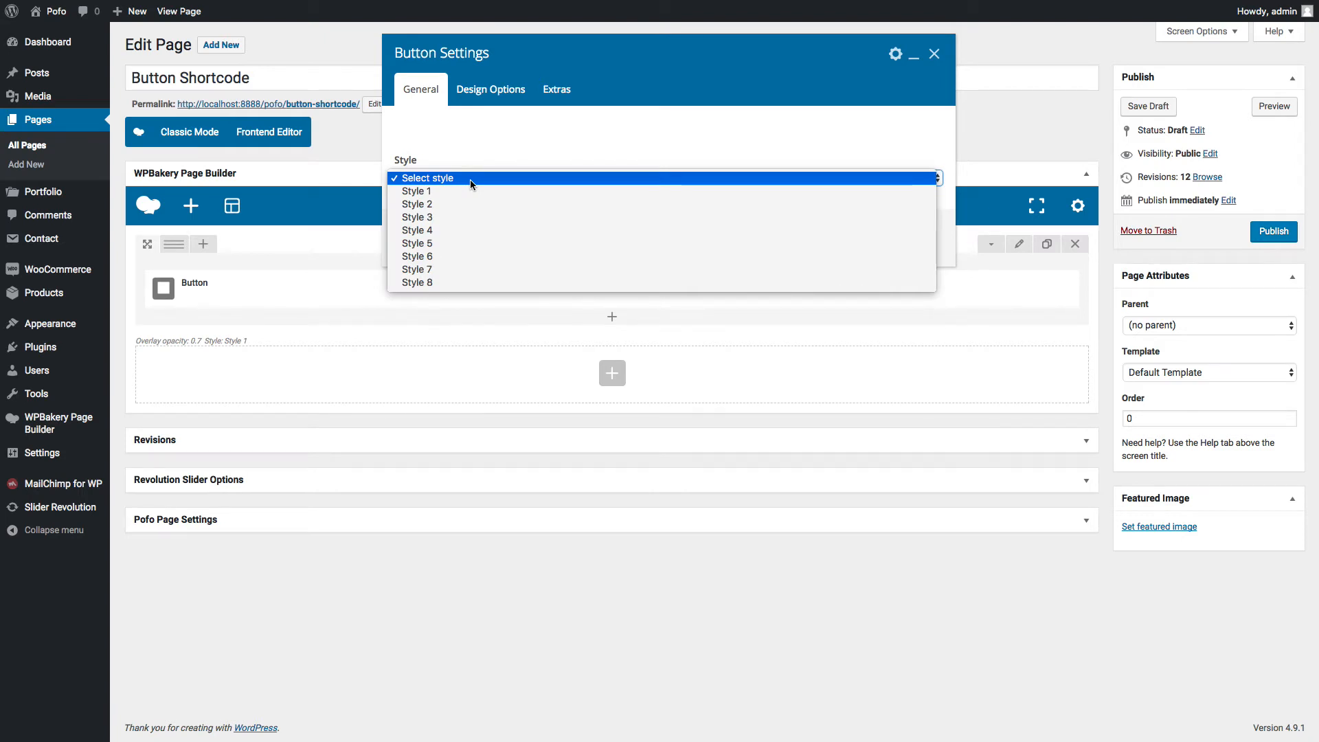
click(468, 191)
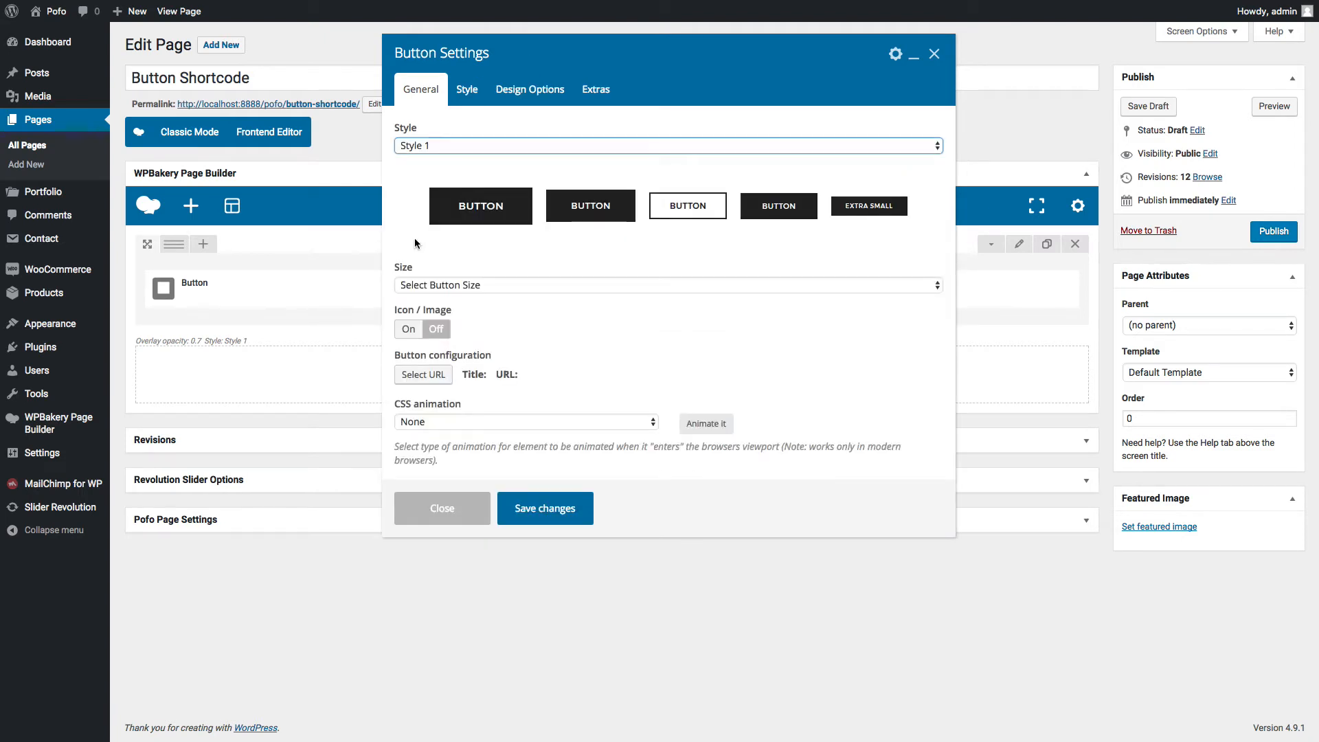
click(421, 285)
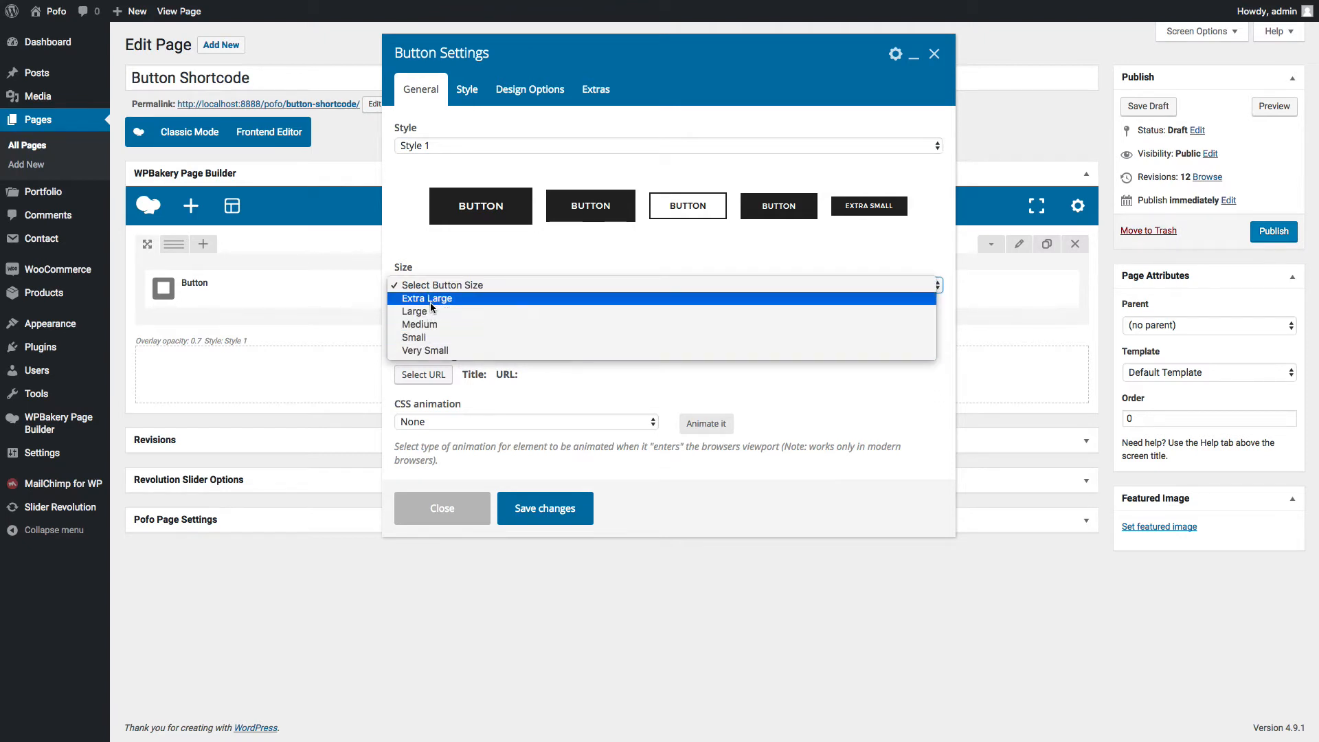
click(430, 300)
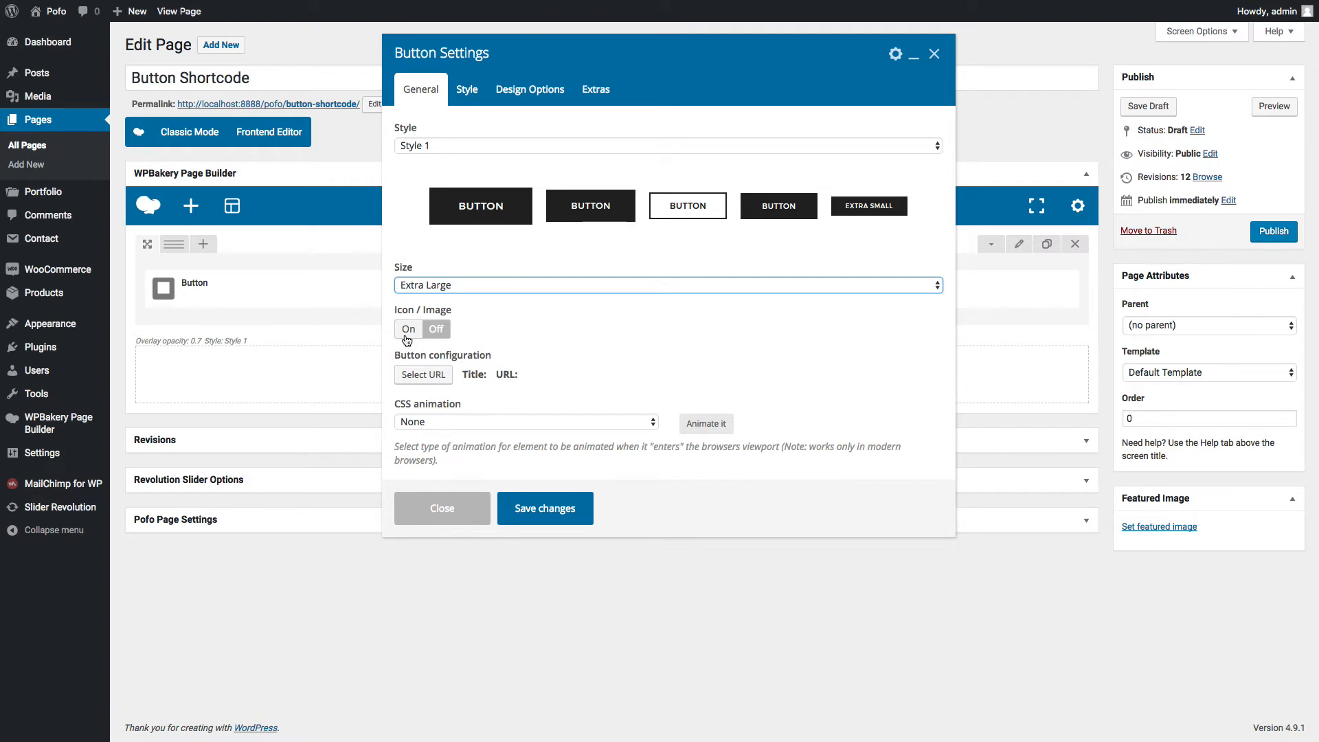
Enable the button's icon, keep the custom icon image off, and choose the target font icon
click(408, 330)
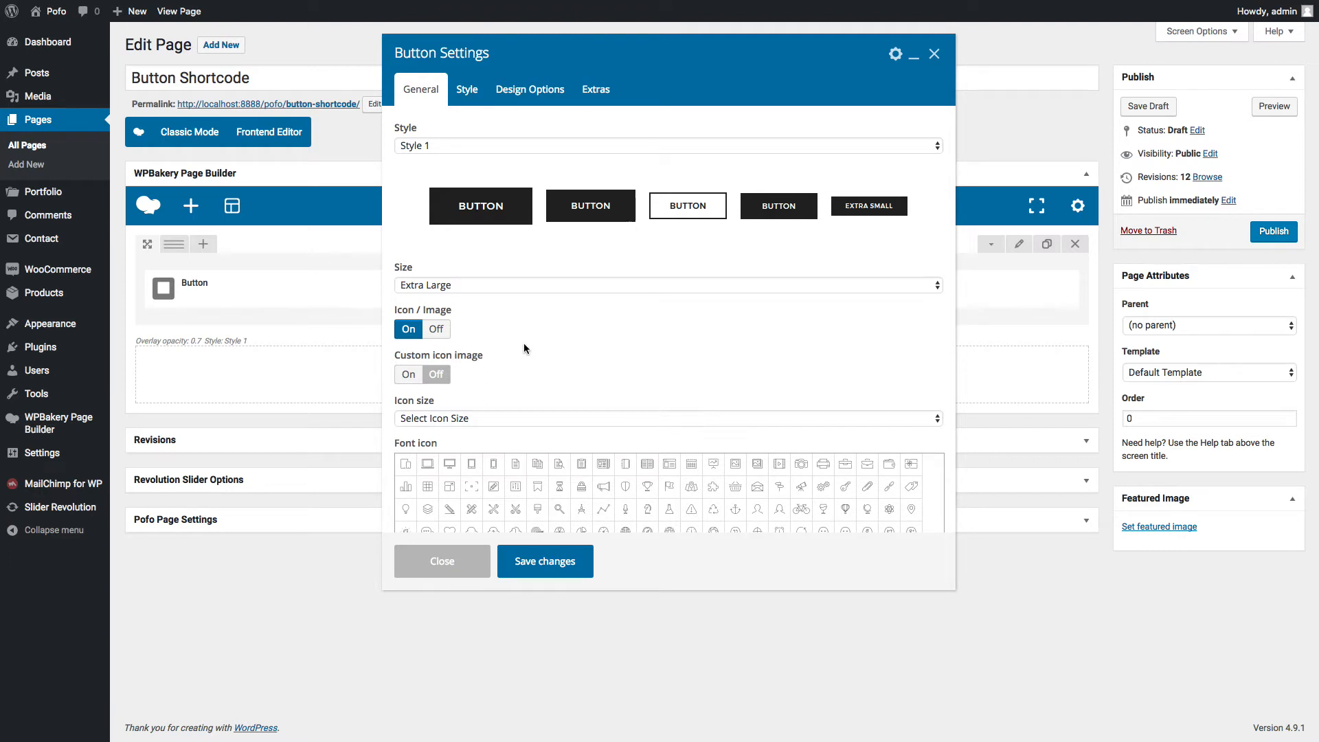
click(410, 376)
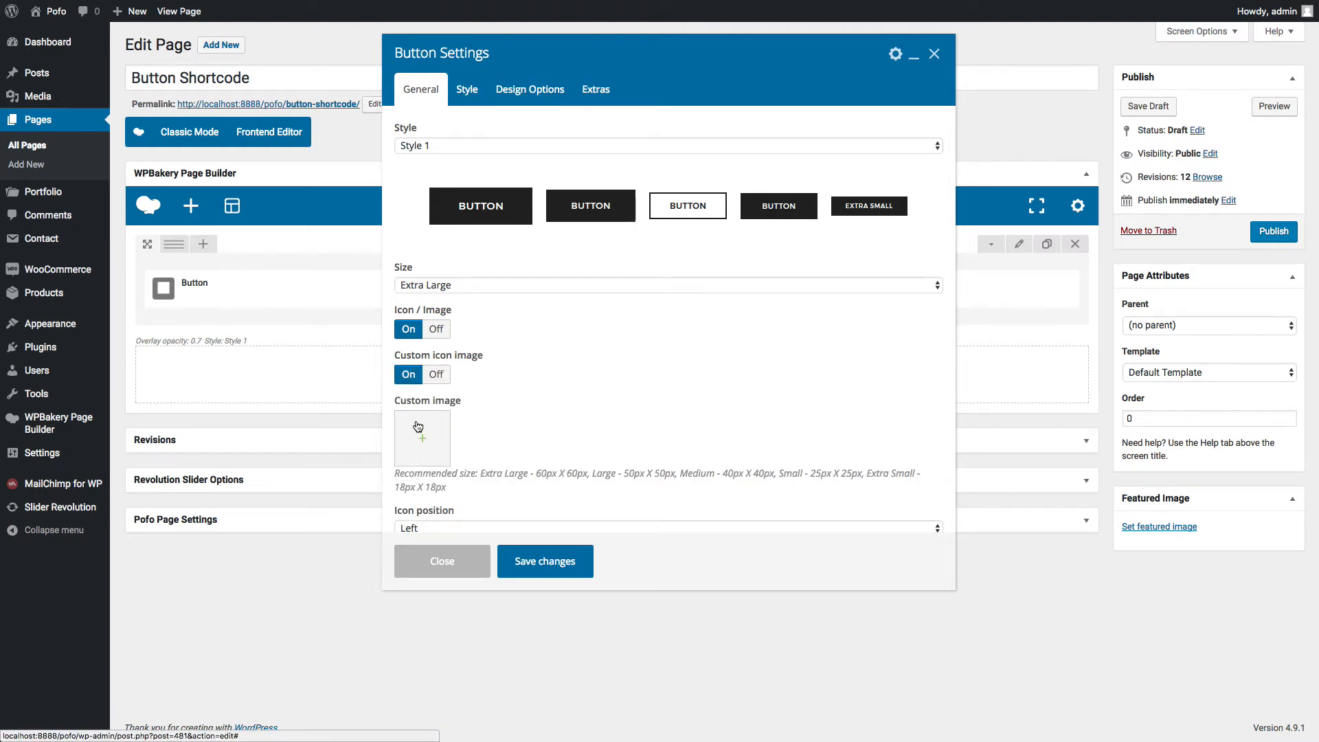
click(436, 375)
scroll(389, 448, down, 2)
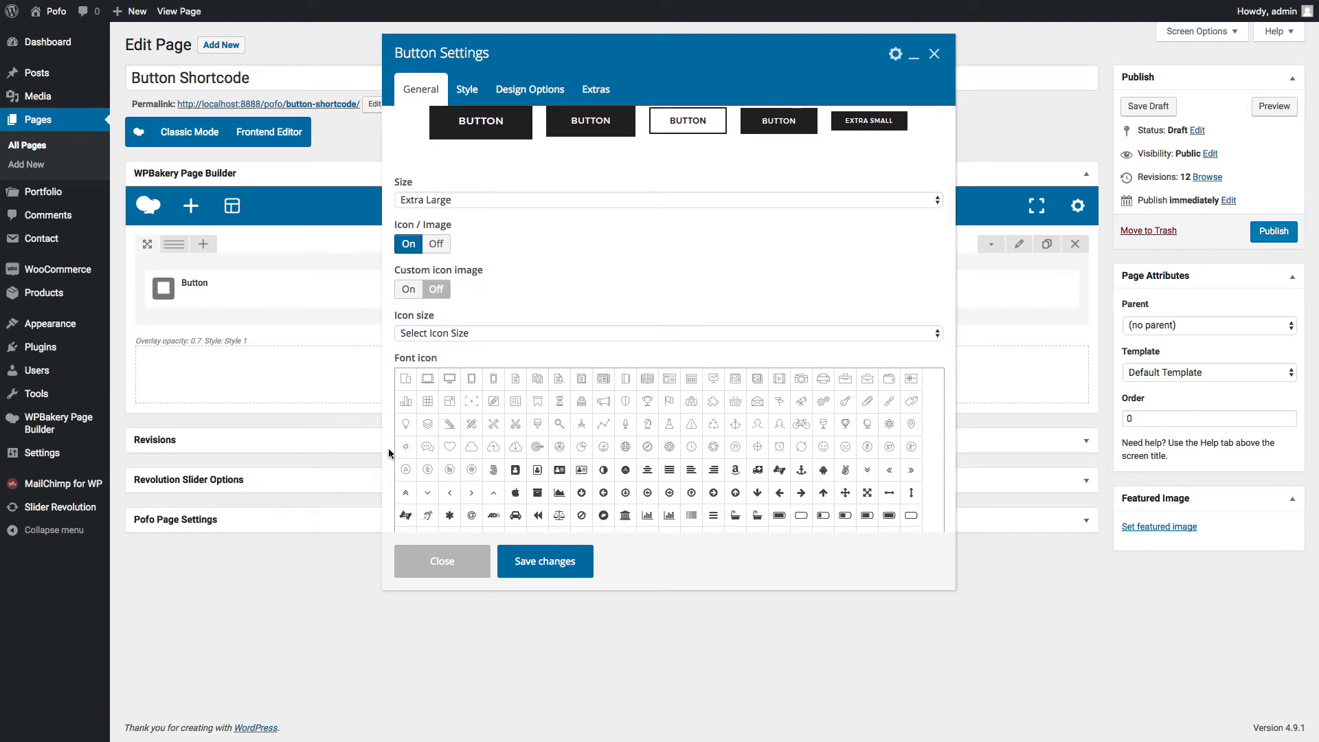
click(538, 446)
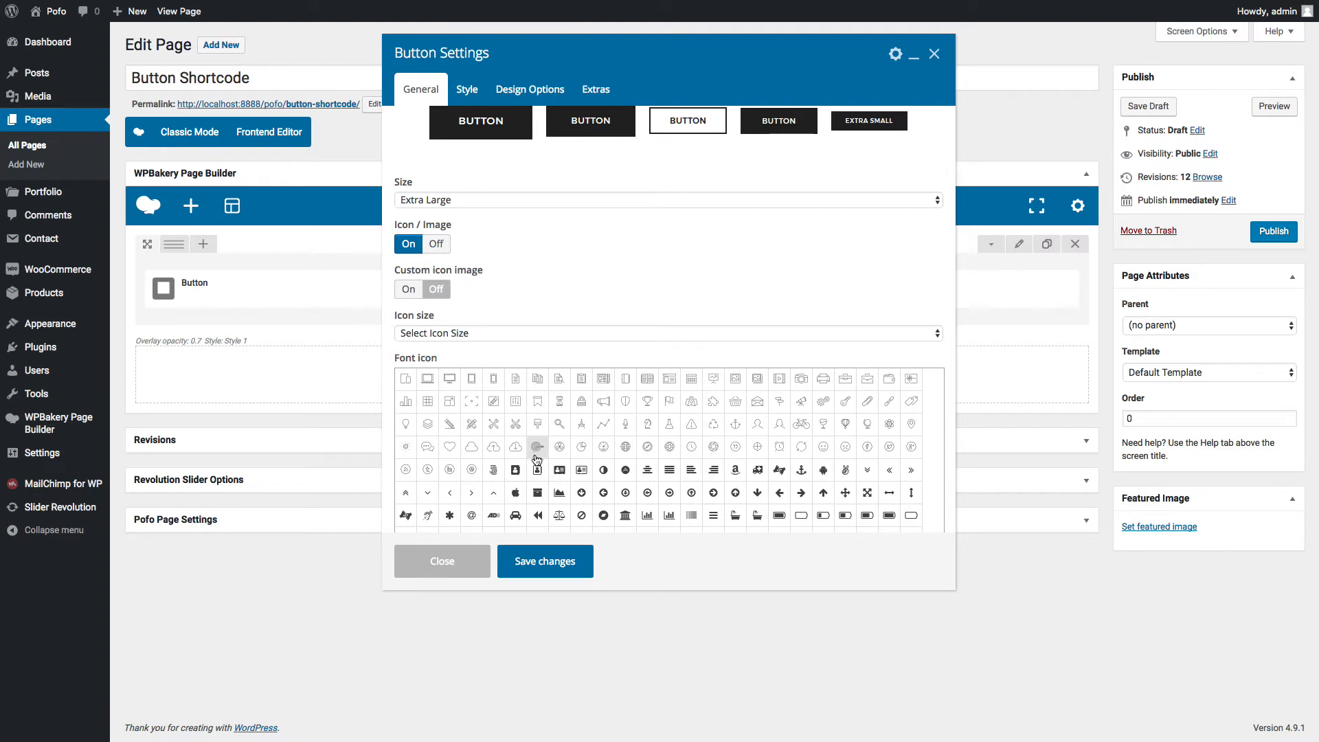
Set the icon size to Large and the icon position to Right
click(445, 332)
click(426, 346)
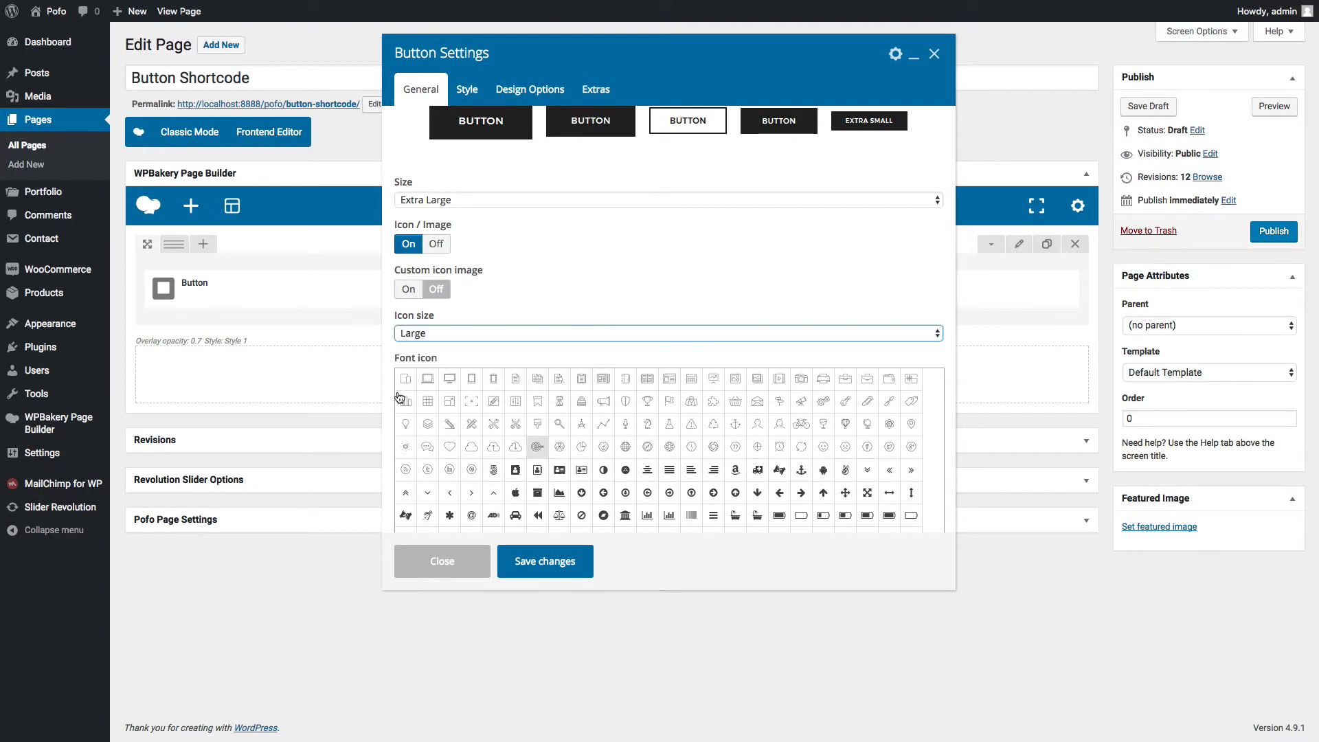
scroll(384, 402, down, 3)
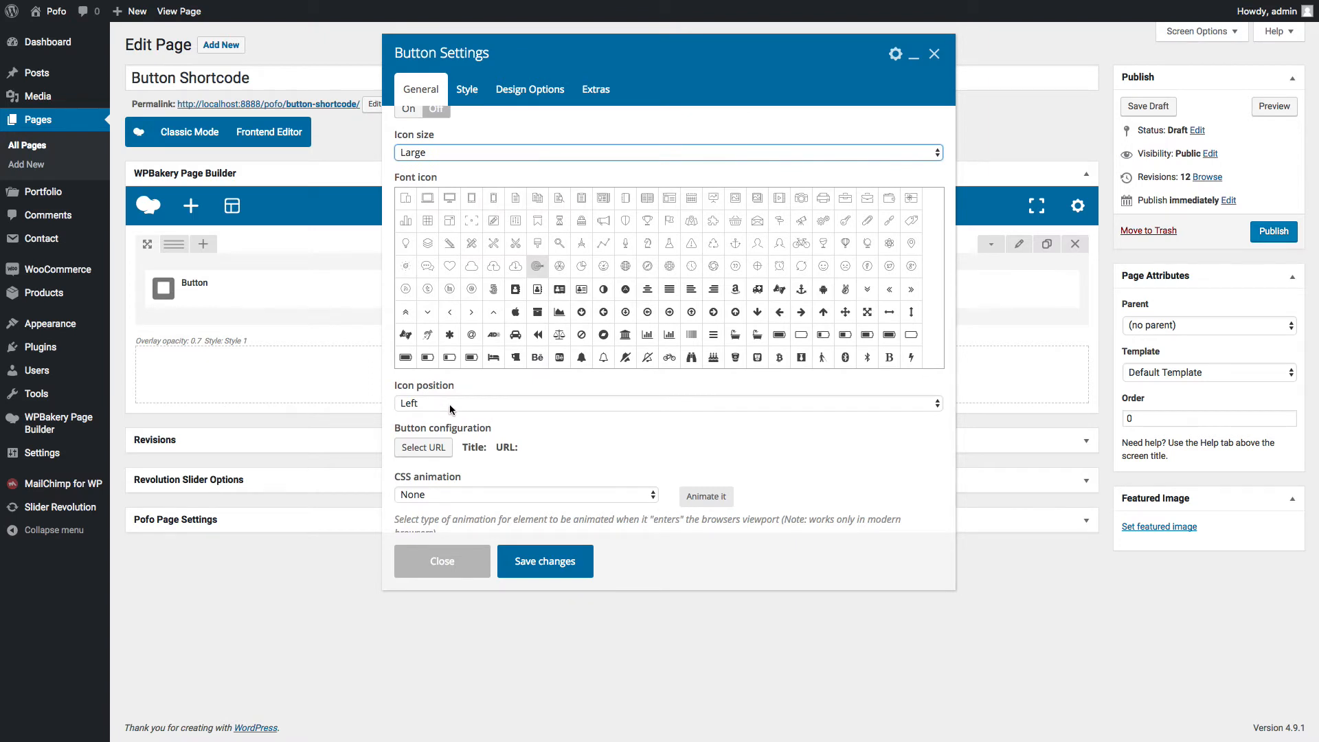
click(451, 406)
click(449, 421)
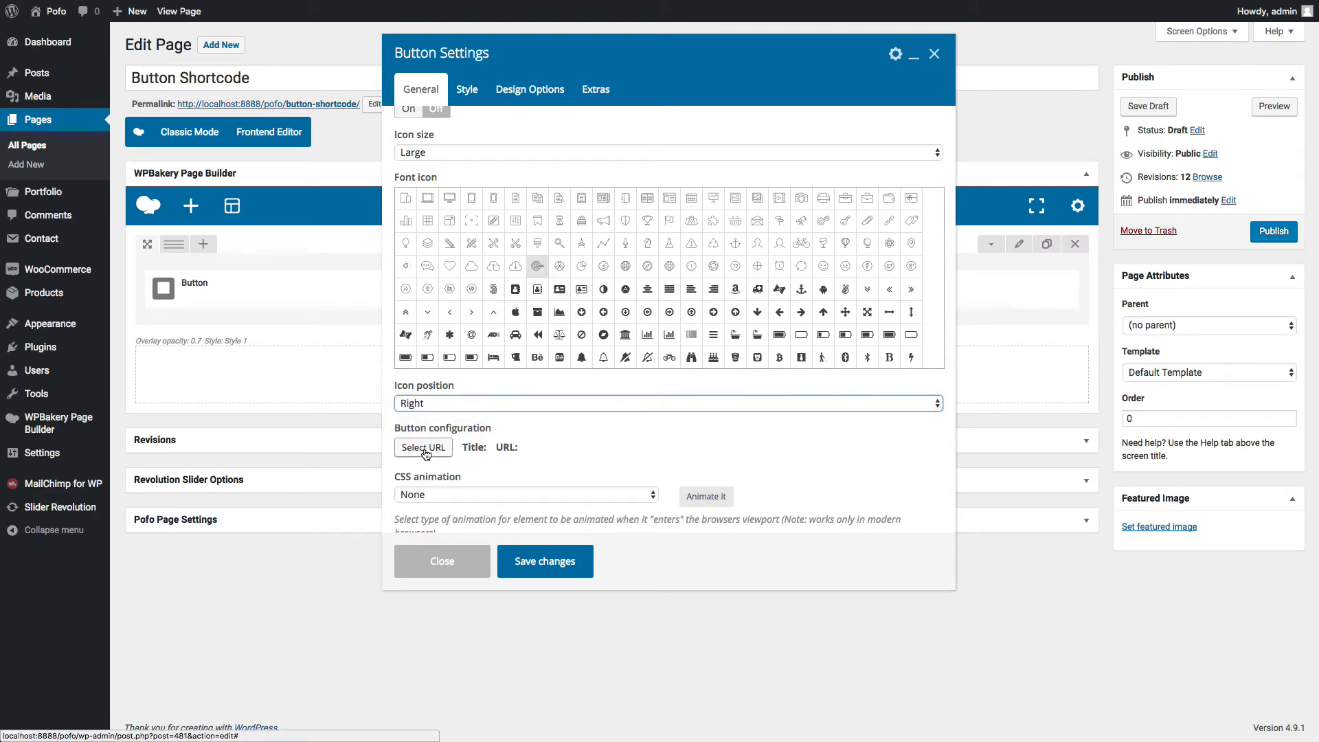
Configure the button link with the URL "#" and the link text "Click Me"
click(424, 448)
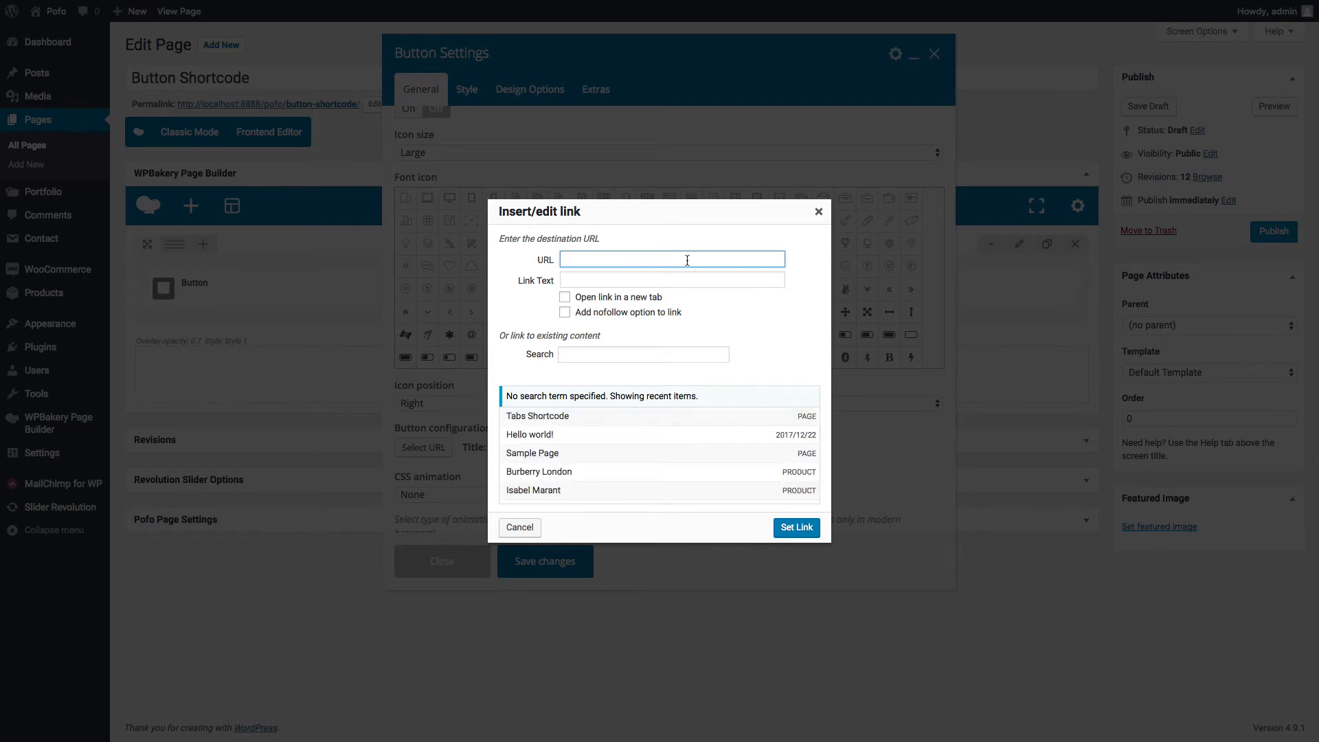
text(#)
key(Tab)
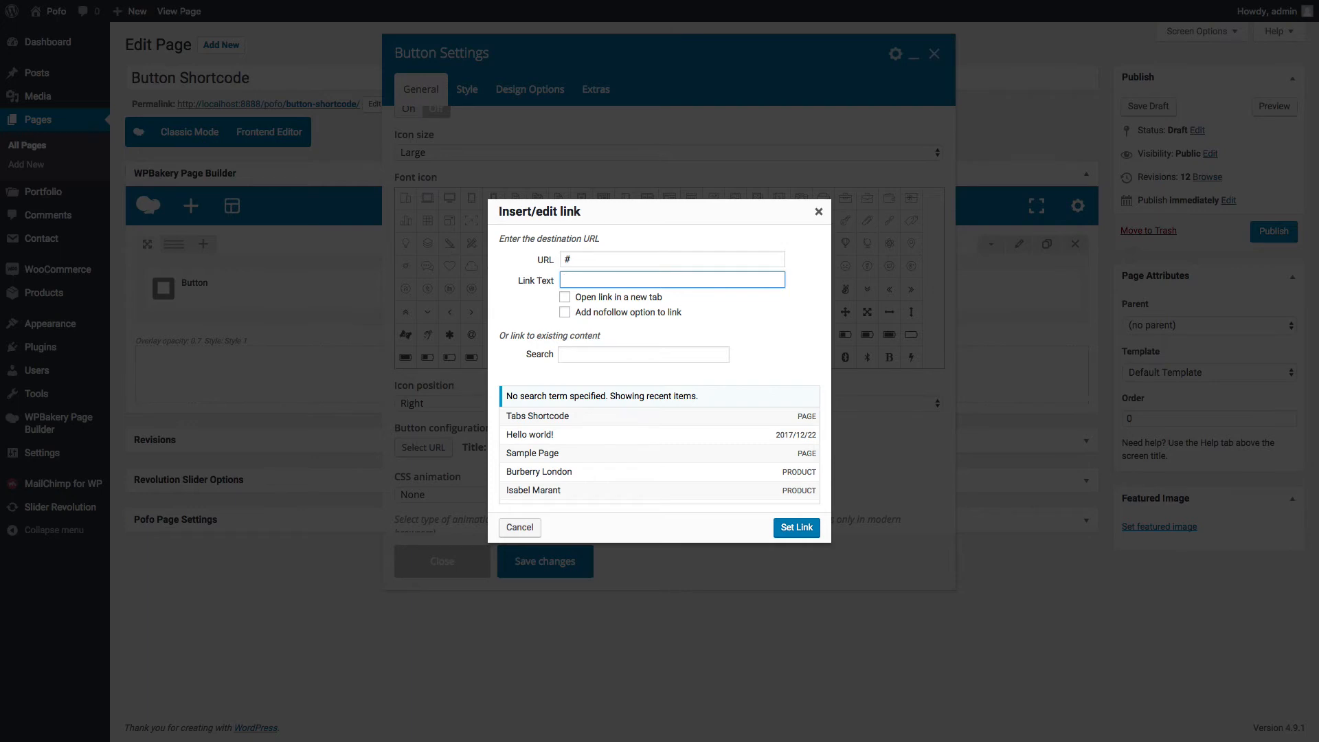
text(Click Me)
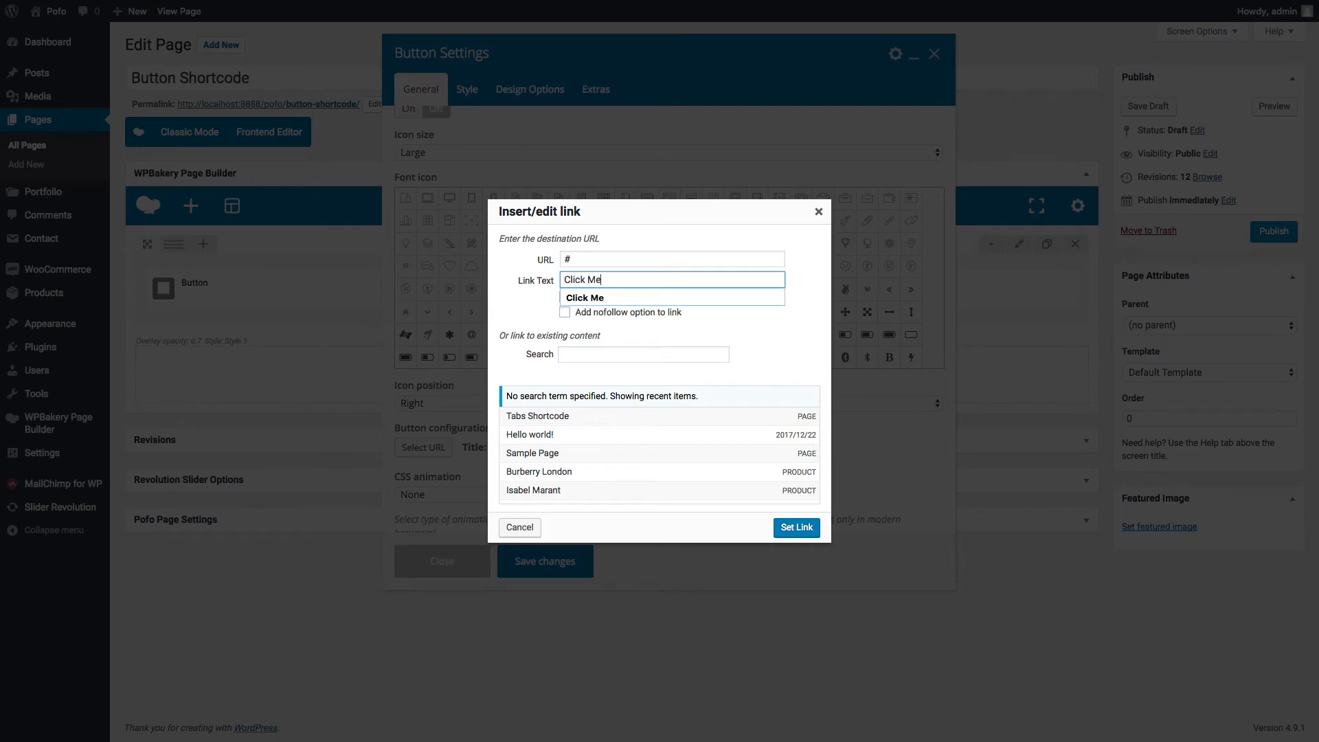
key(Tab)
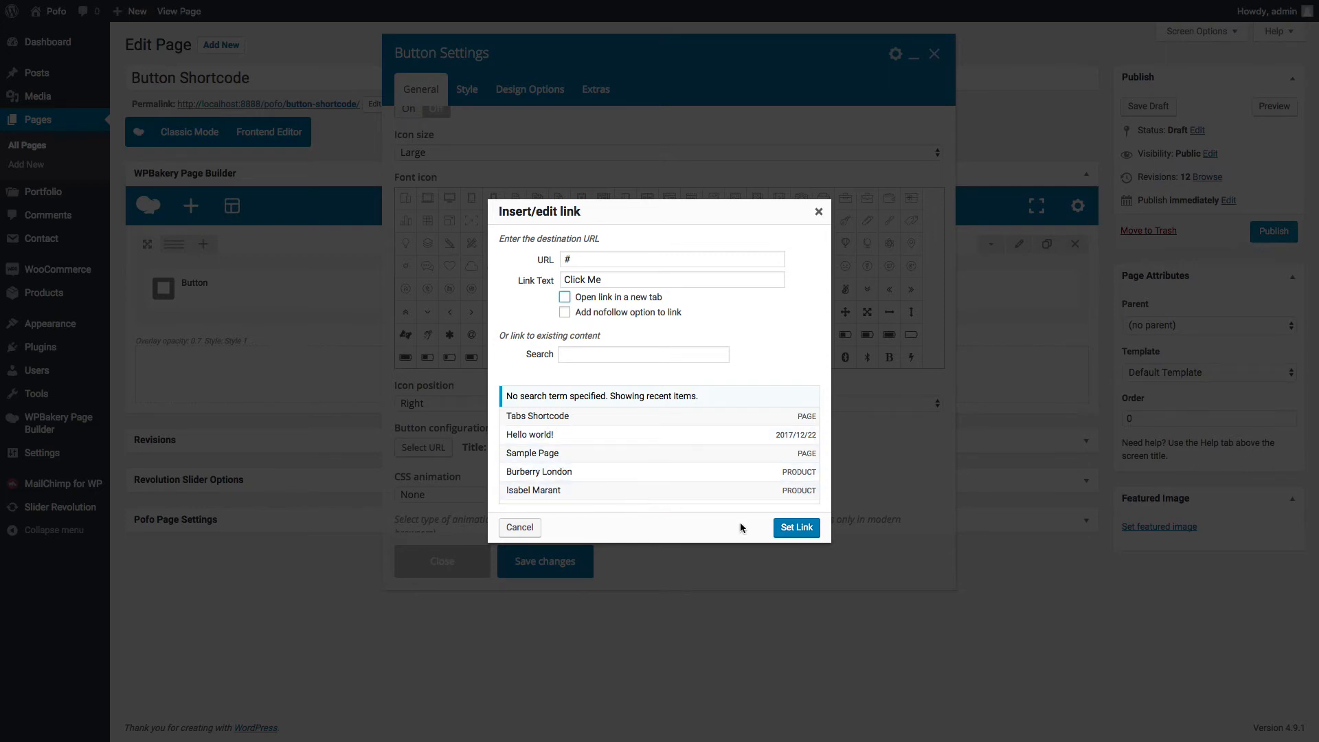
click(791, 527)
Set the button's CSS animation to wobble
scroll(444, 475, down, 1)
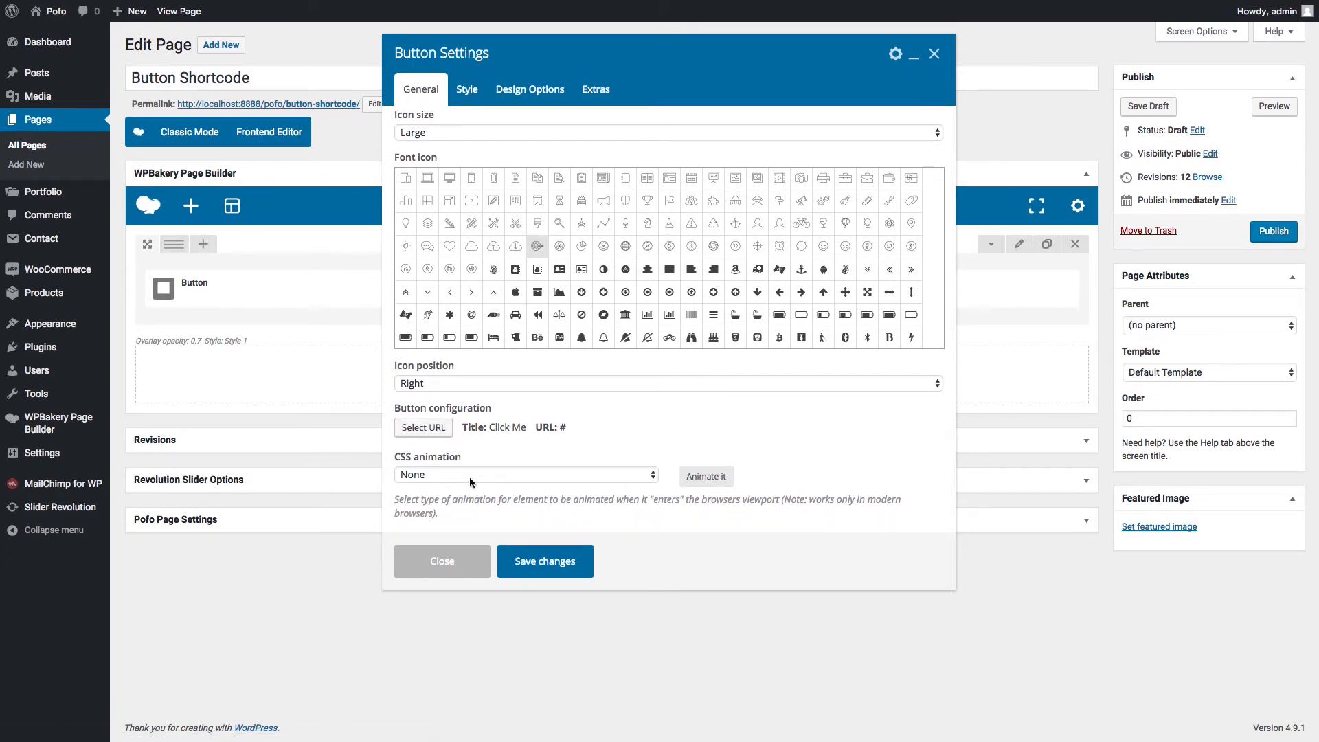
click(470, 479)
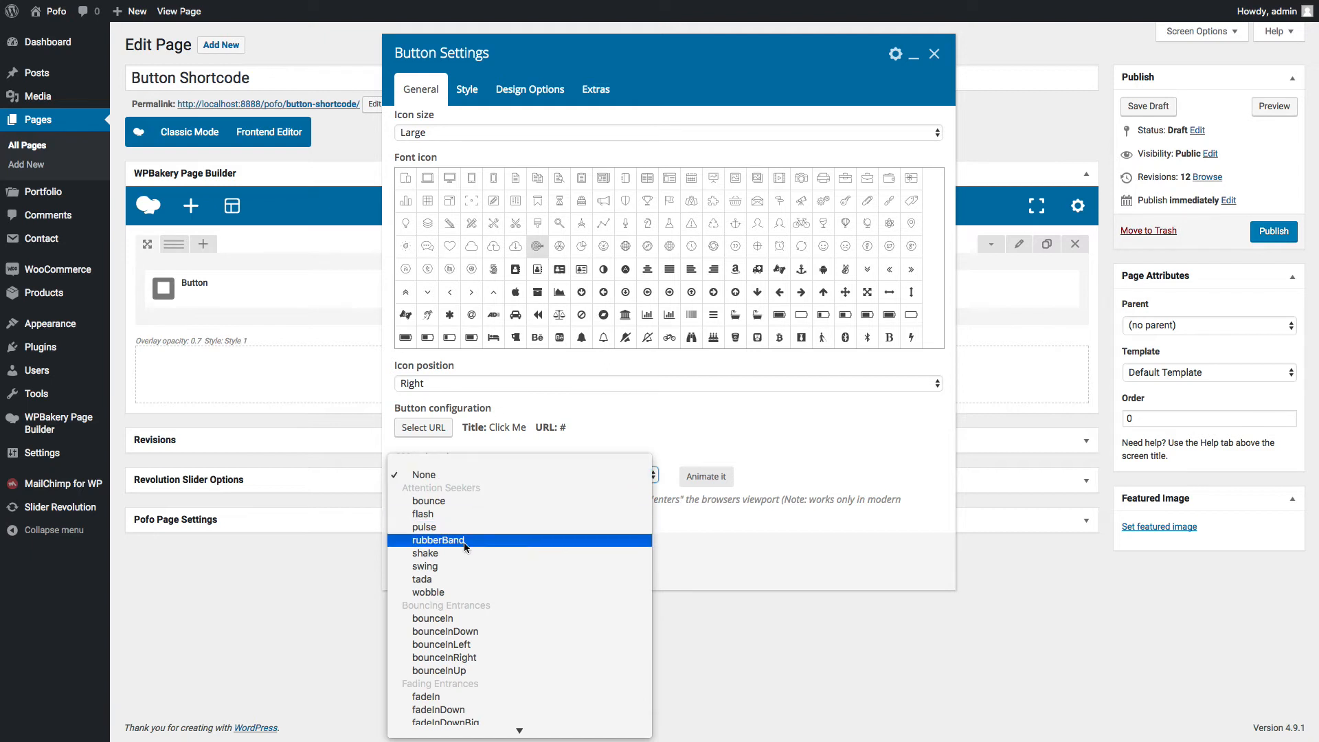
click(453, 592)
Review the button's color settings and the display types offered for each device
click(468, 89)
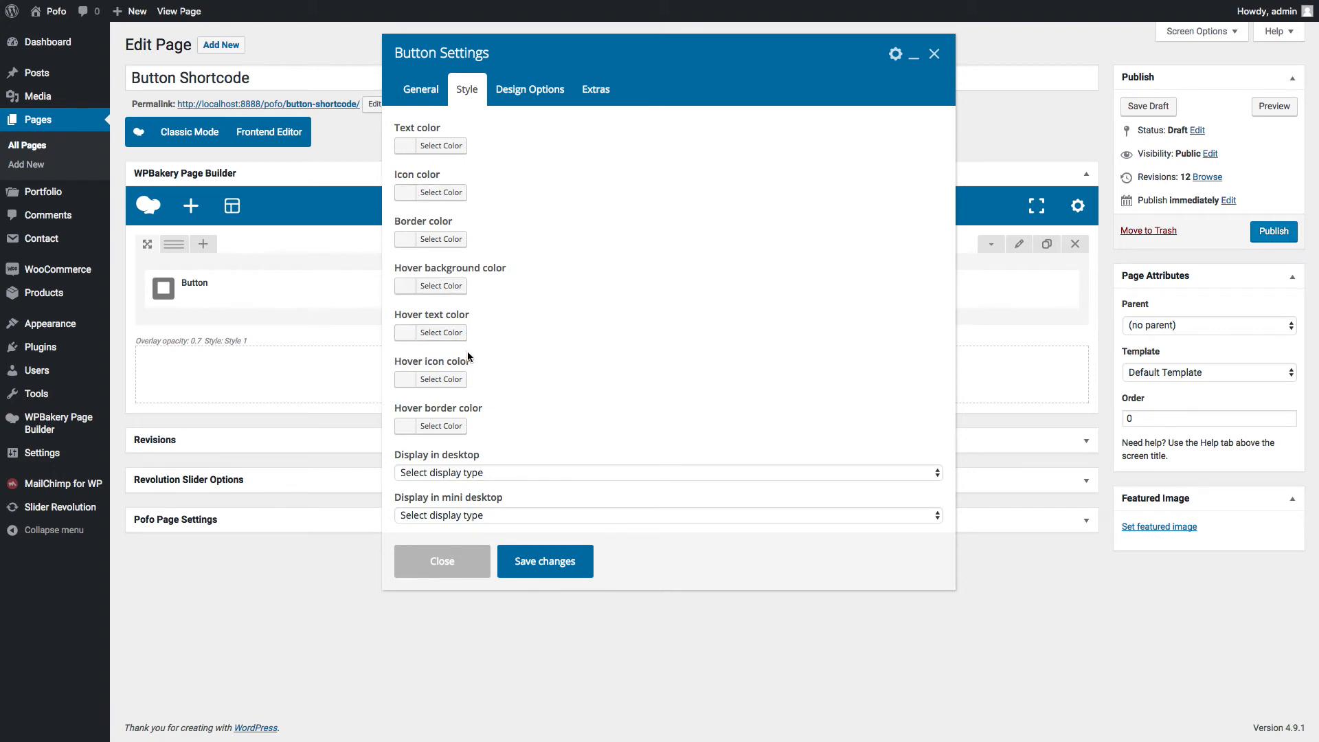
scroll(530, 426, down, 1)
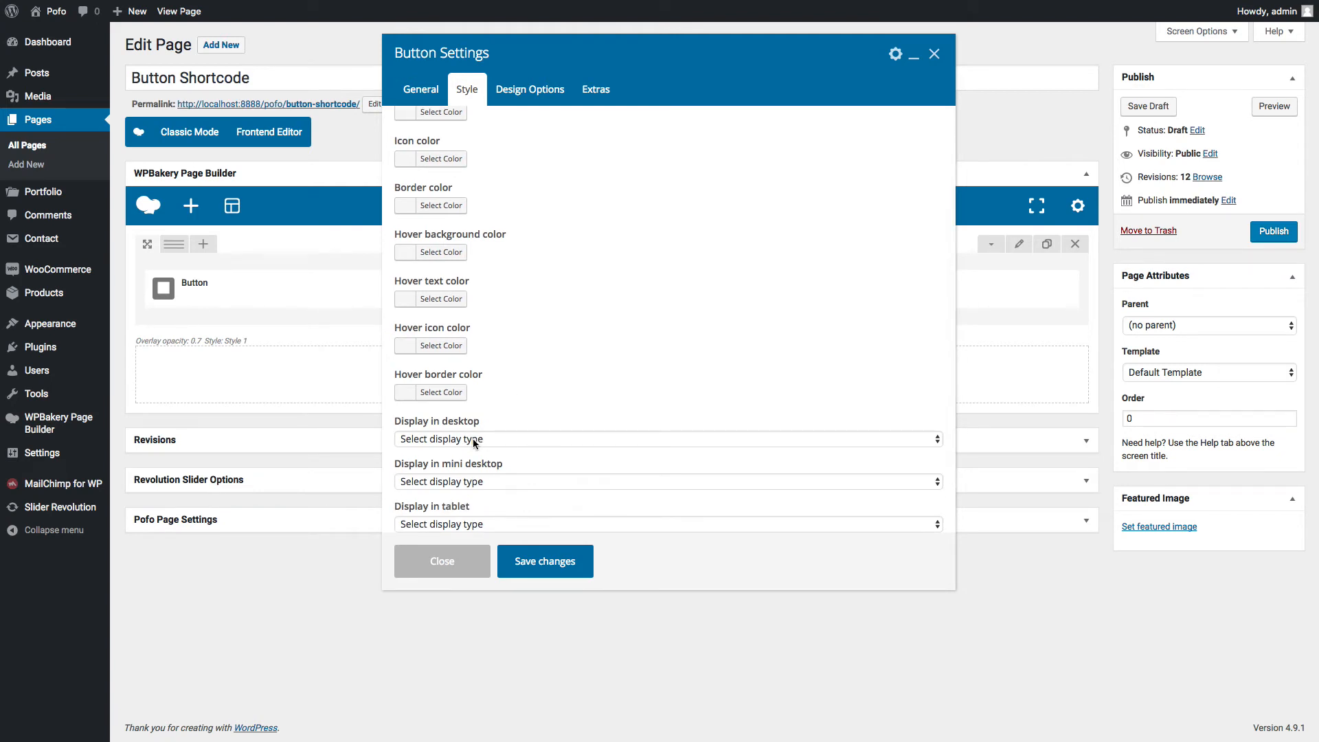
scroll(475, 443, down, 2)
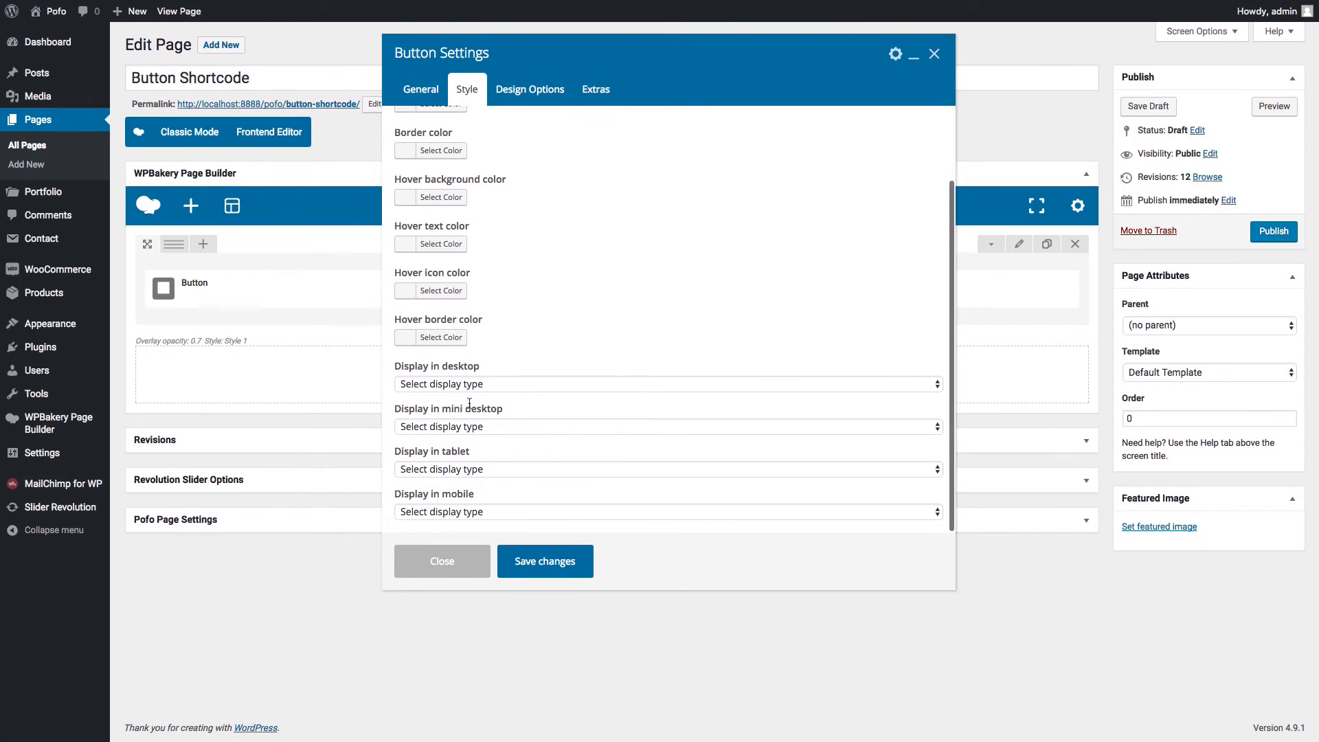
click(474, 389)
click(527, 313)
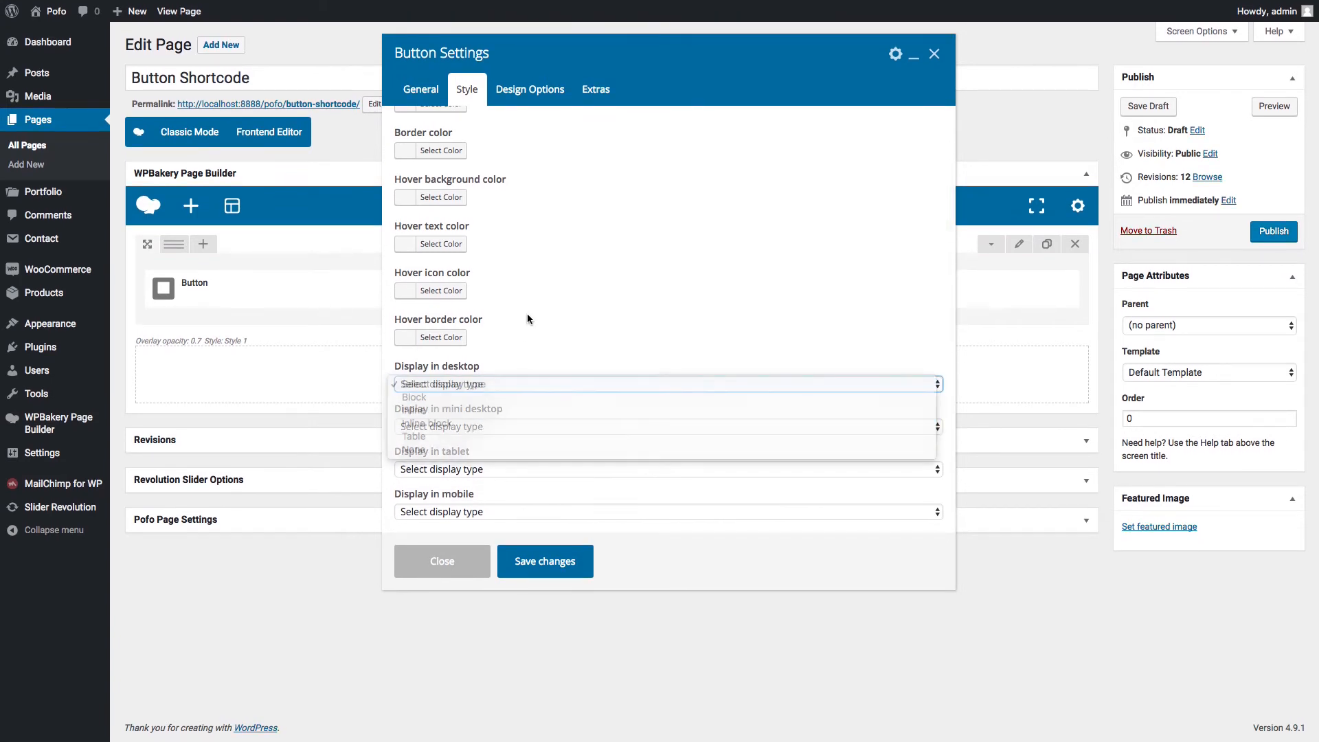
Examine the button's CSS box, border style, border radius, background type and background position options without changing them
click(540, 96)
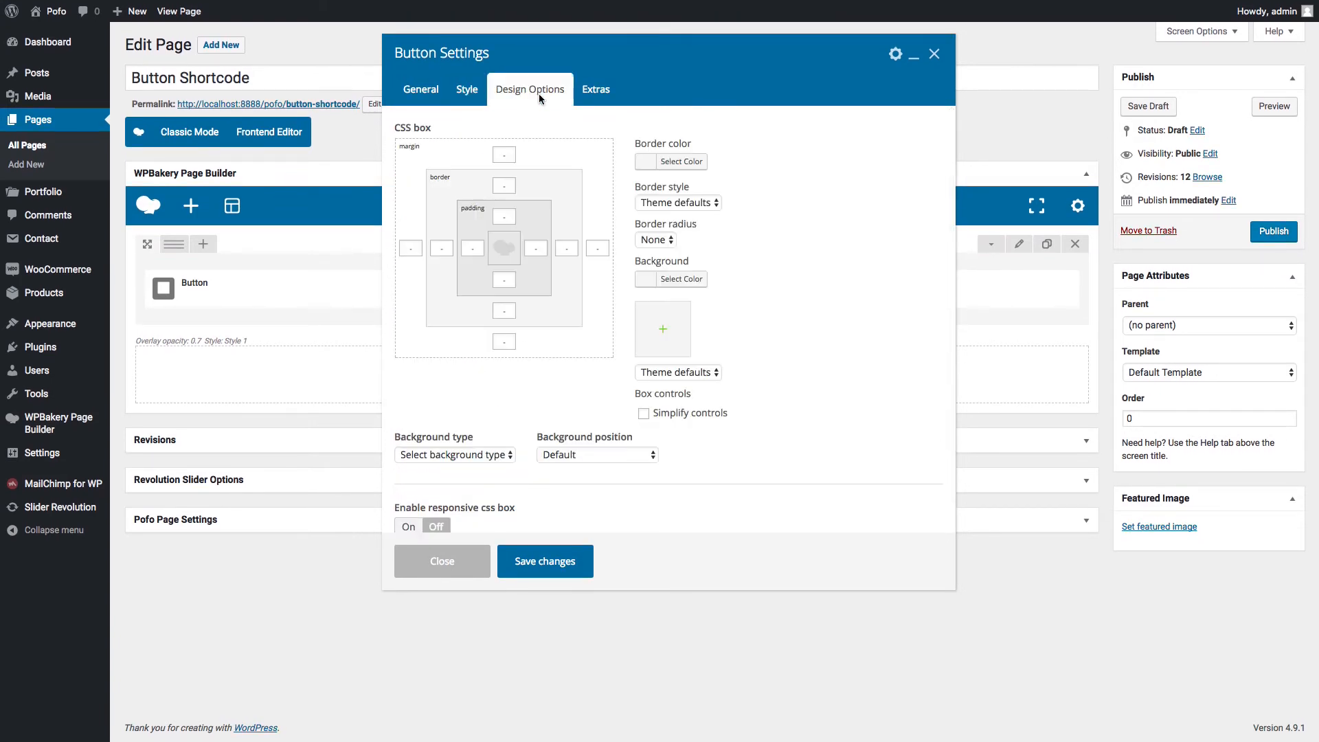
click(504, 184)
click(504, 217)
click(678, 204)
click(852, 206)
click(656, 240)
click(780, 238)
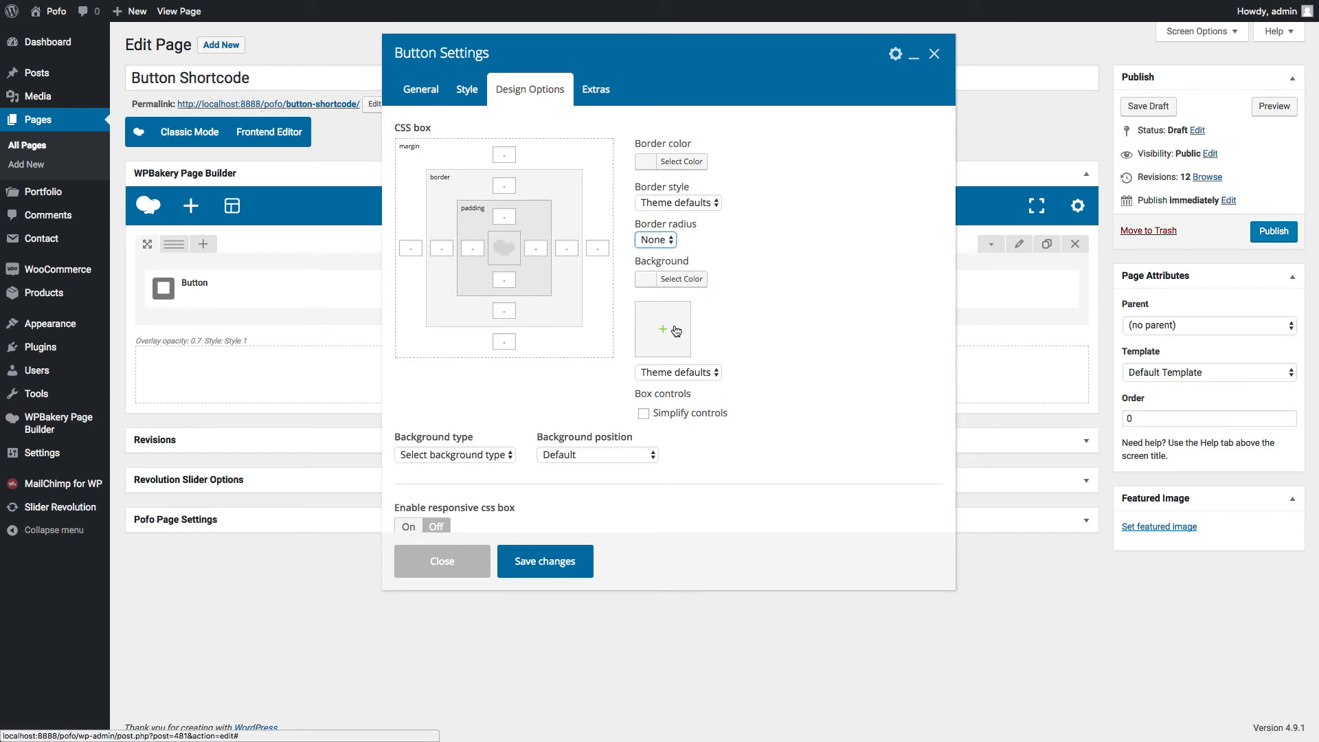
click(452, 459)
click(593, 454)
click(604, 453)
click(800, 446)
scroll(705, 438, down, 1)
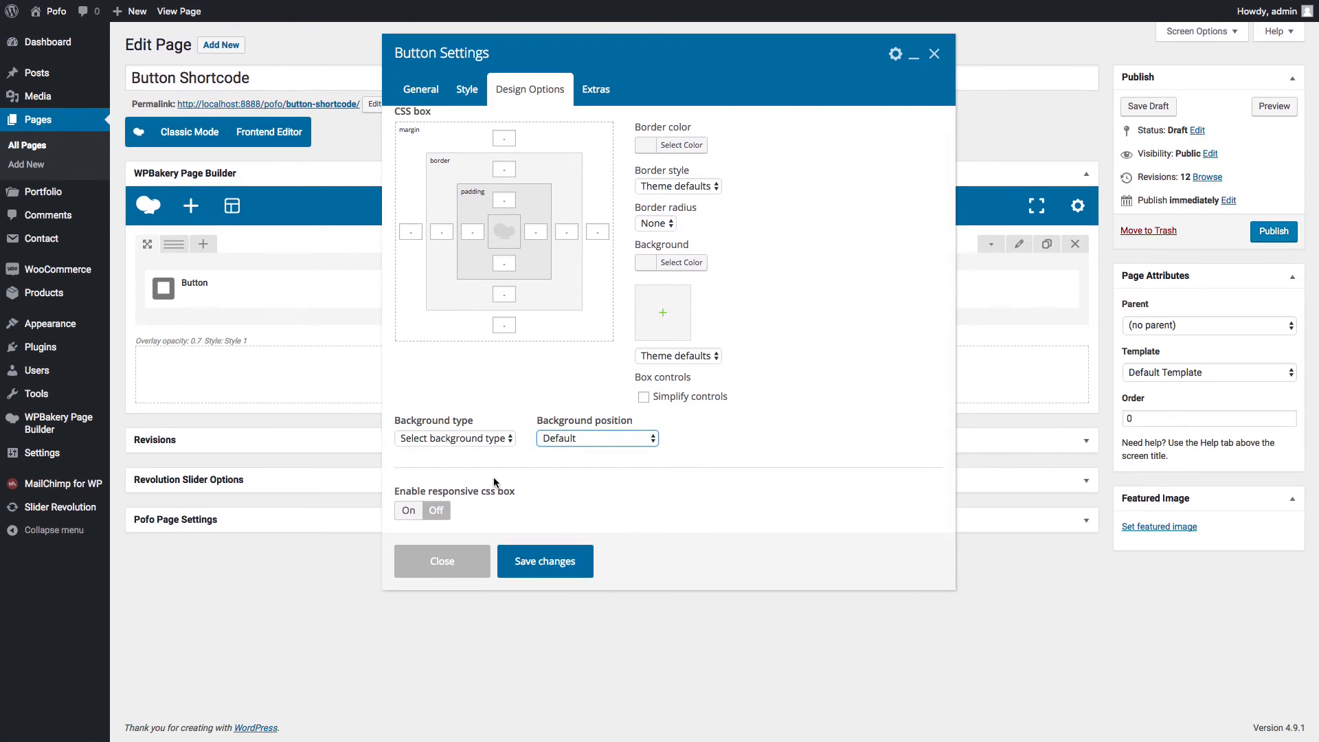
Enable the responsive CSS box and view its Tablet and Mobile settings
click(408, 512)
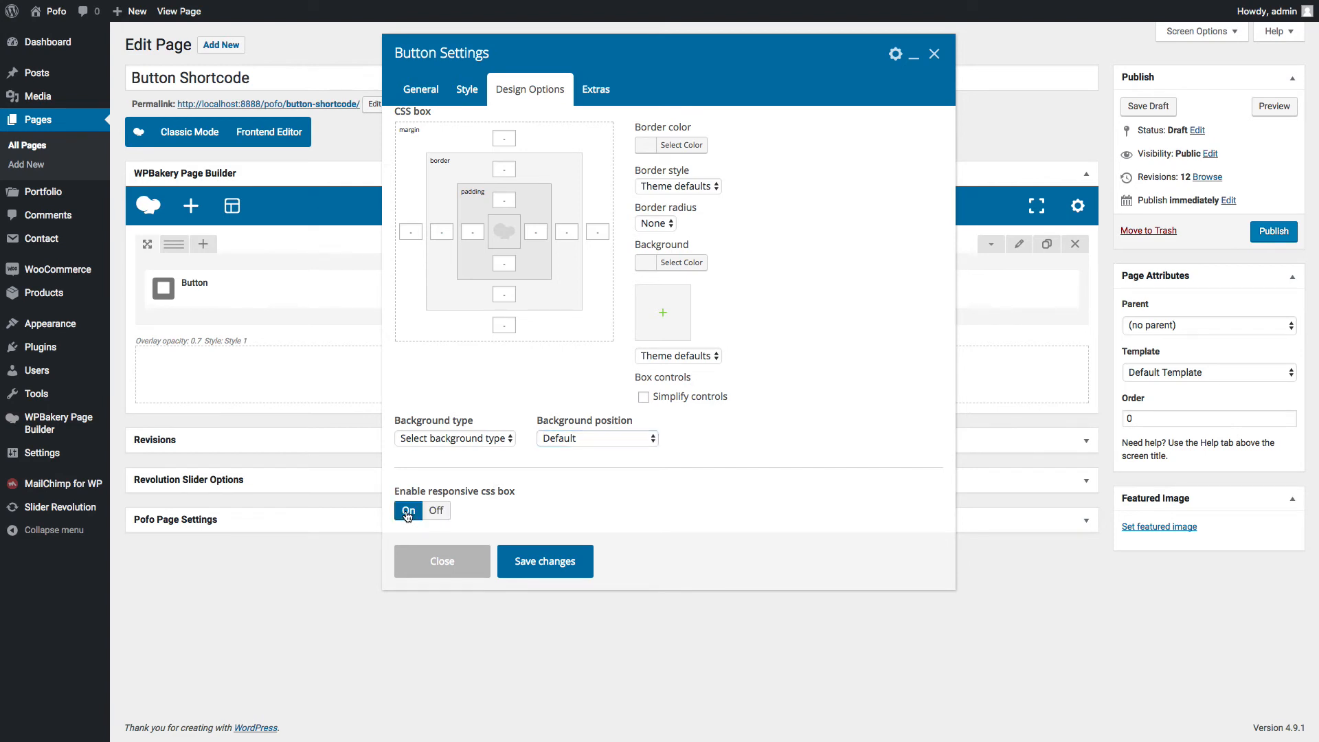
scroll(547, 457, down, 6)
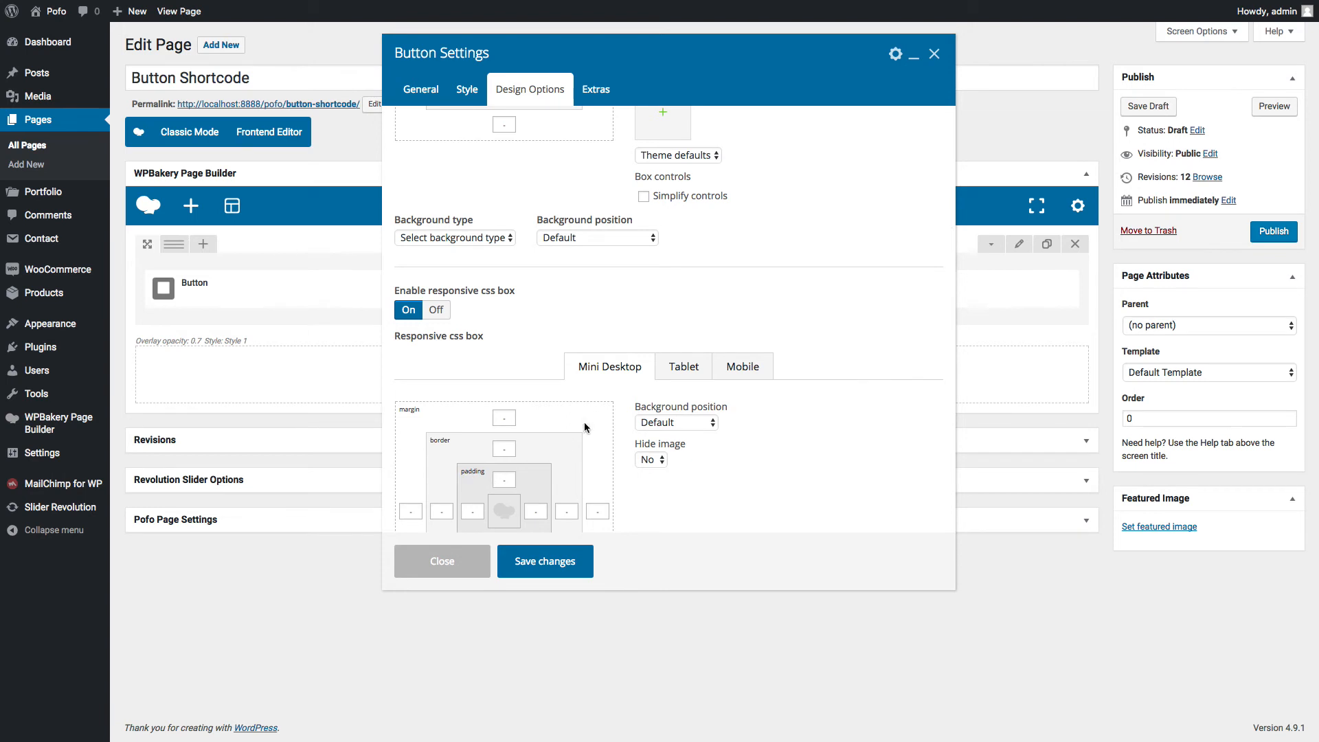
click(695, 374)
click(739, 372)
Examine the button's Element ID and Extra class name fields, leaving both empty
click(596, 95)
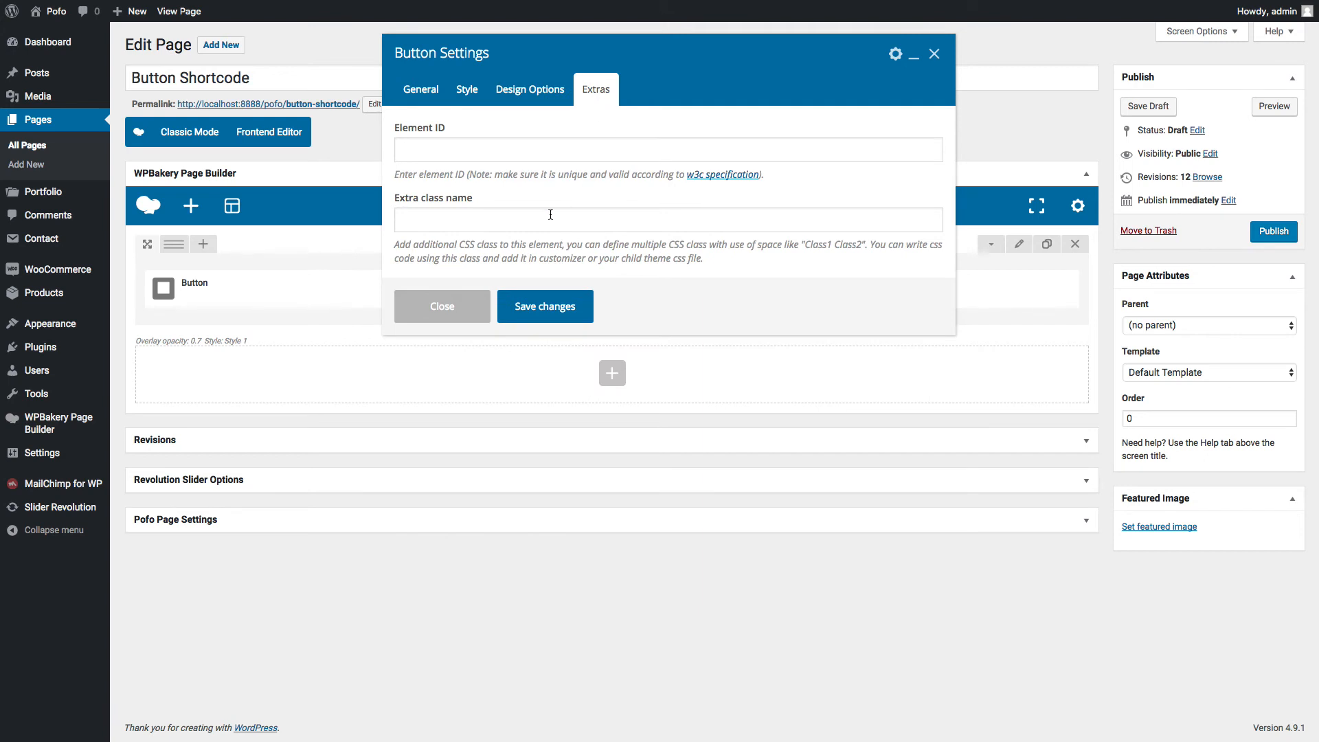
click(453, 153)
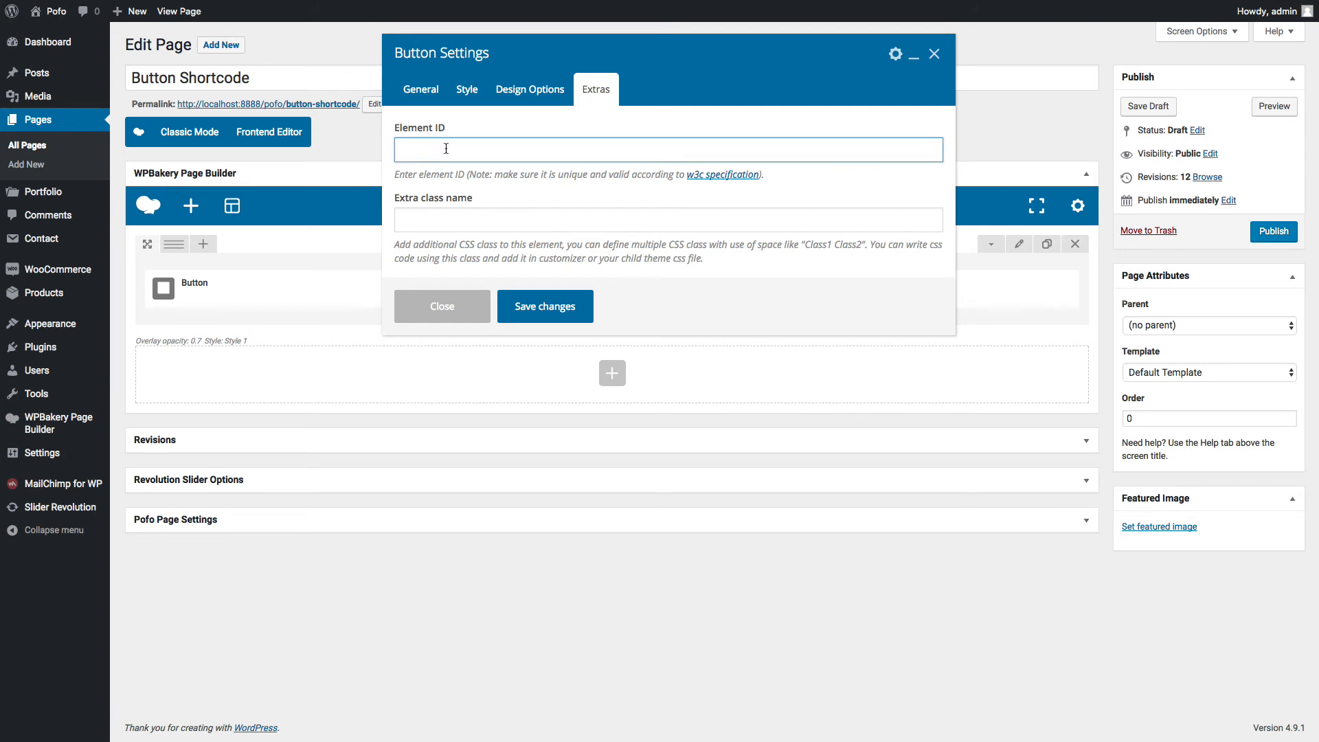
click(460, 220)
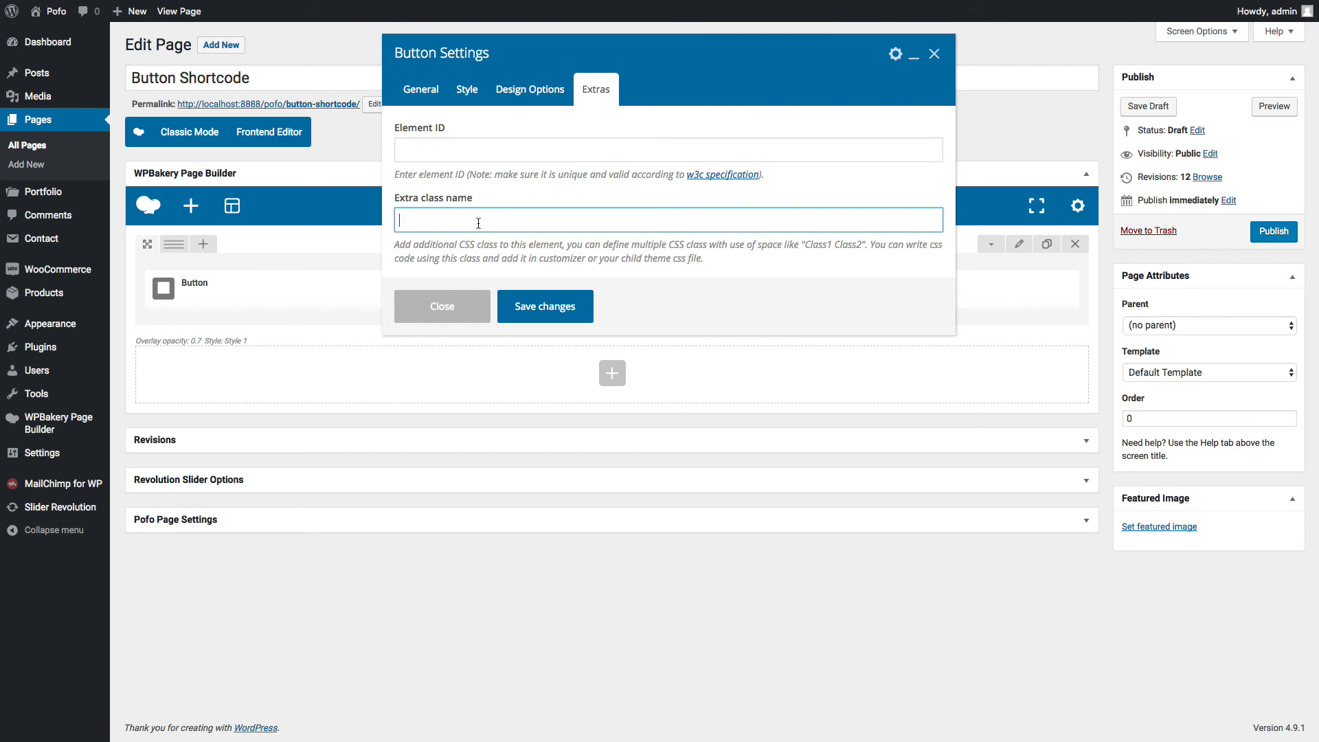
click(454, 152)
click(467, 223)
Save the button settings and preview the page
click(543, 306)
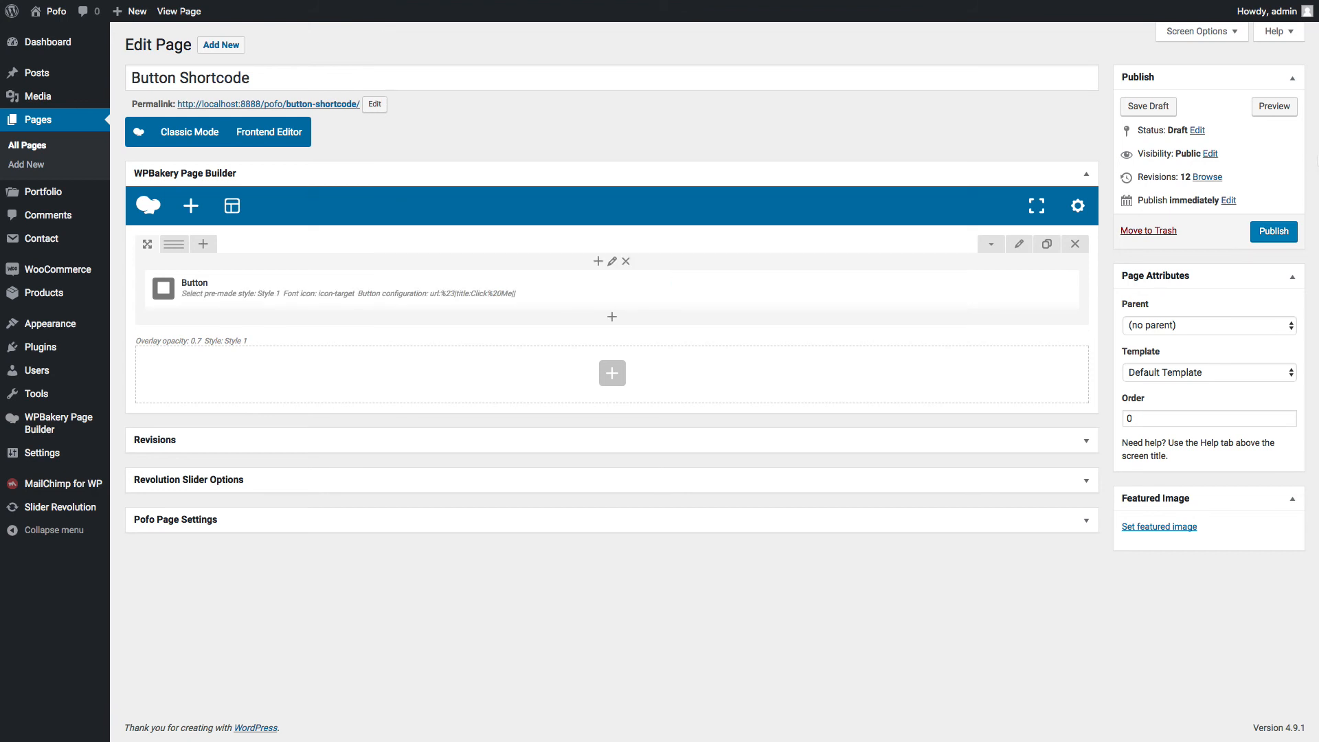
click(1276, 107)
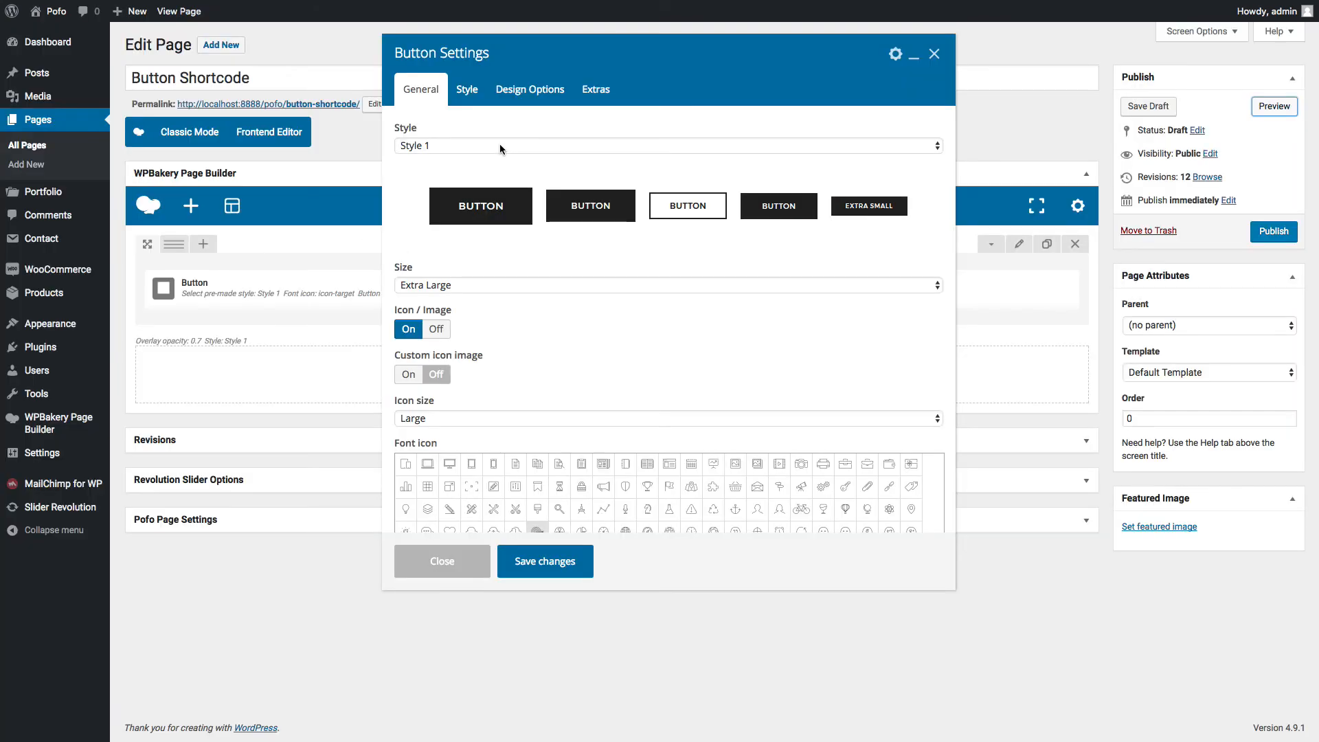
Change the button's pre-made style to Style 6
click(500, 146)
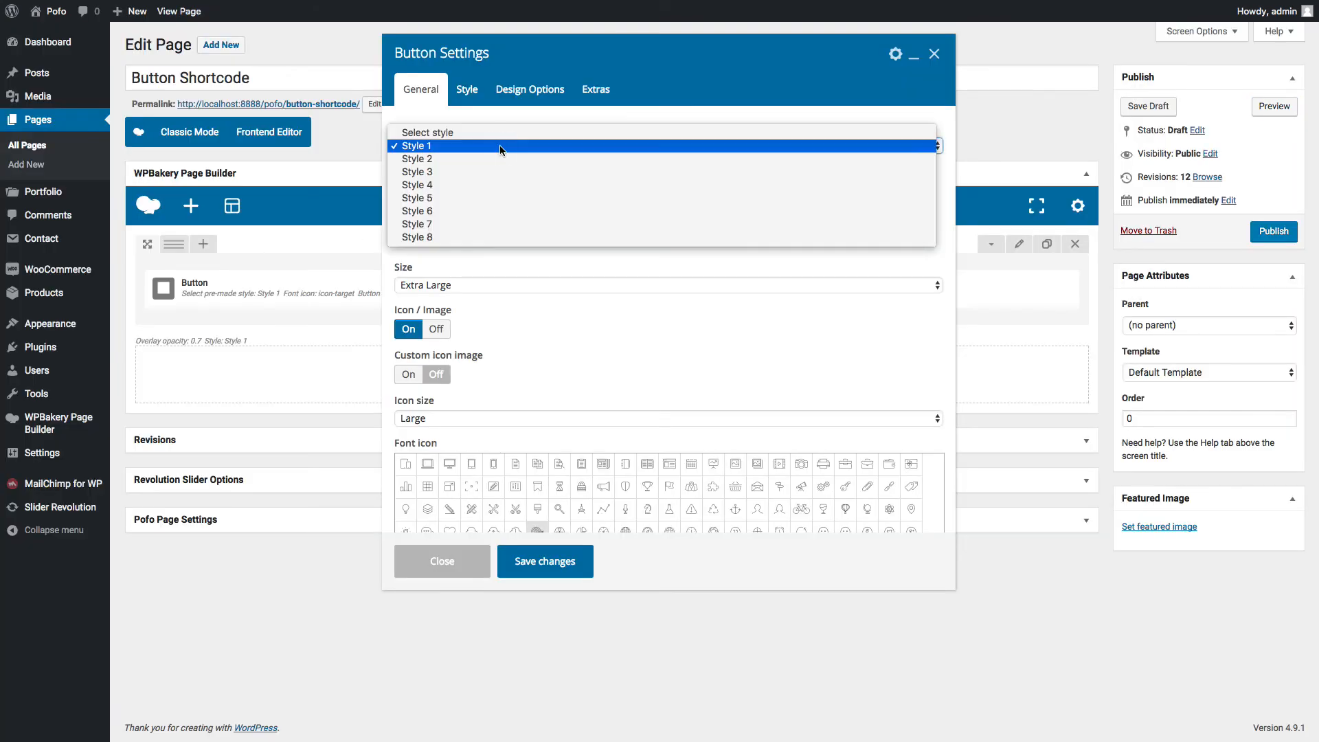
click(482, 189)
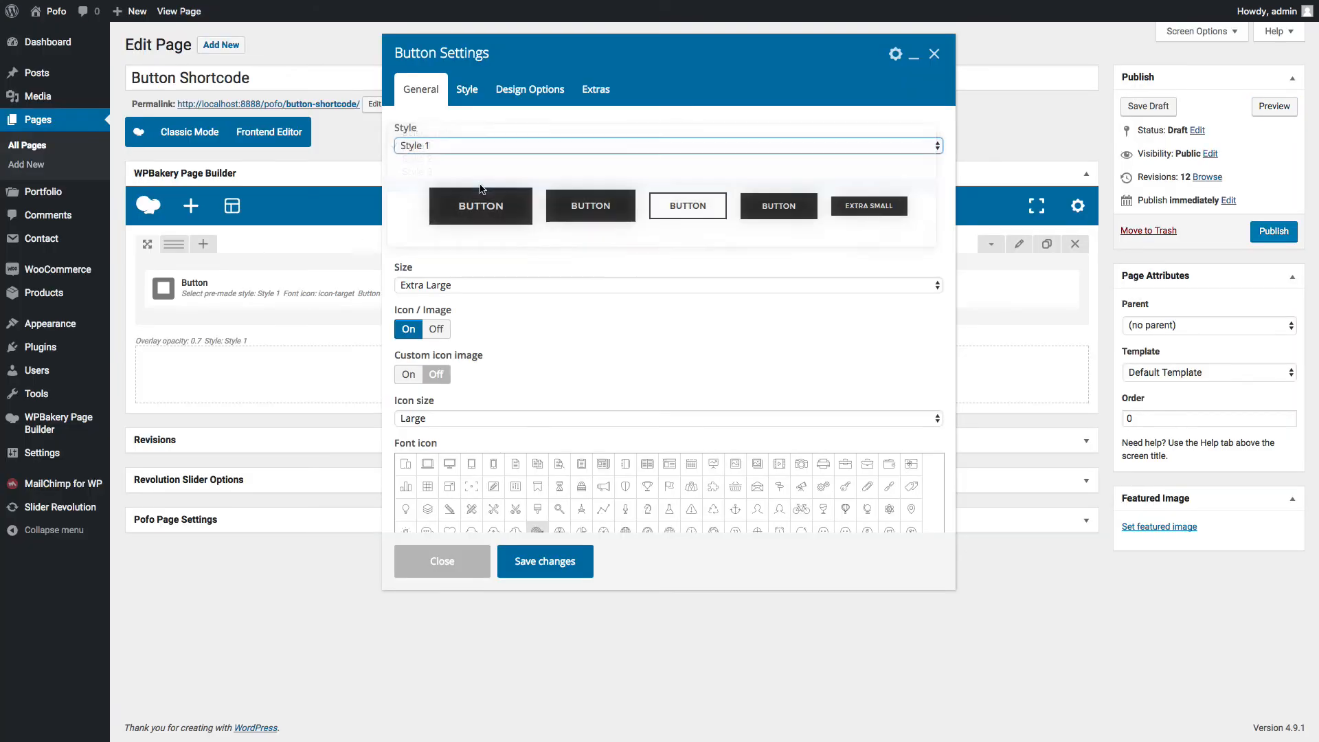
click(490, 149)
click(484, 169)
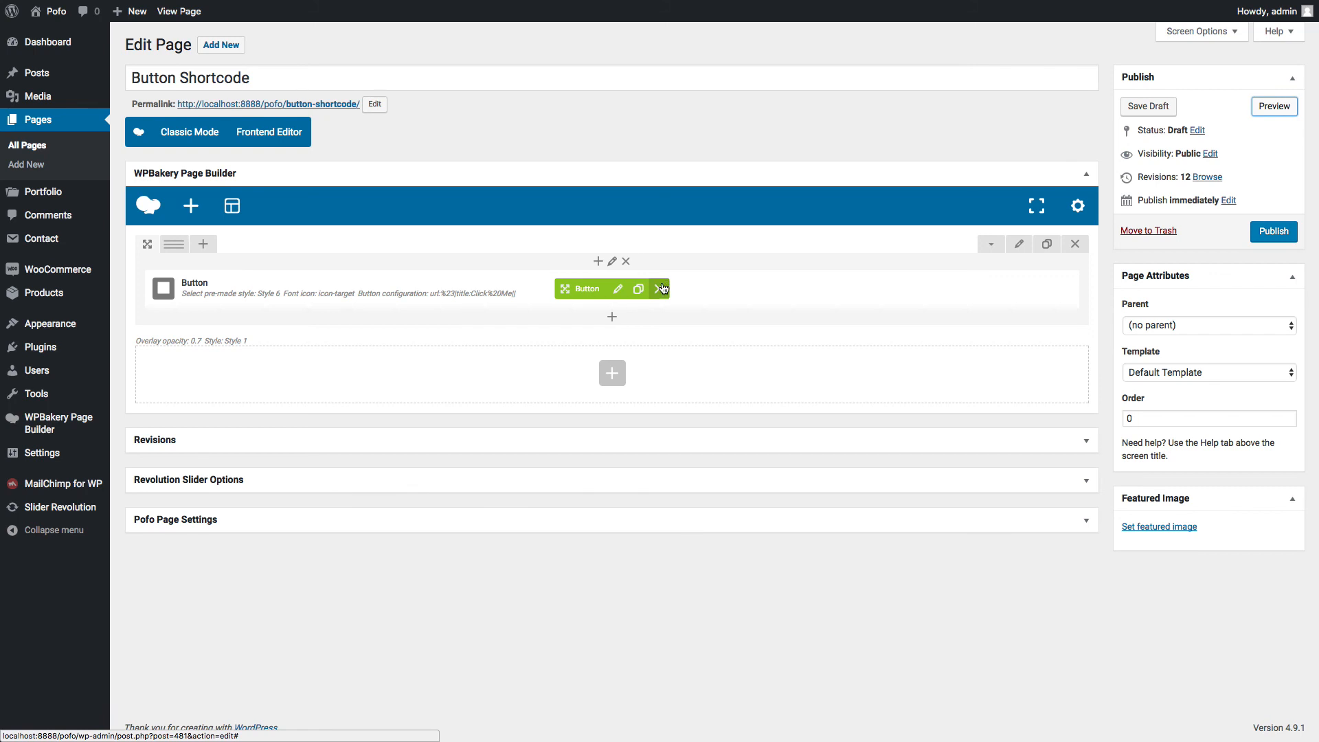
mouse_move(1045, 6)
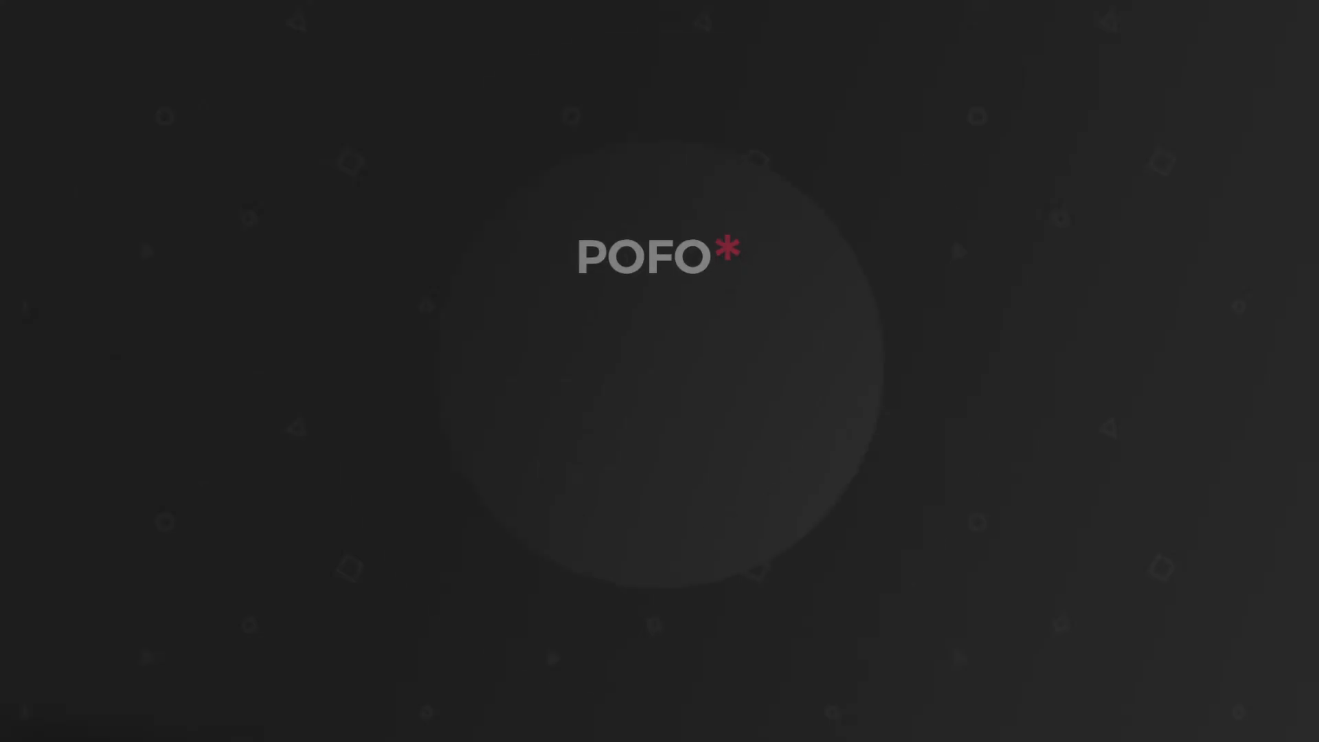